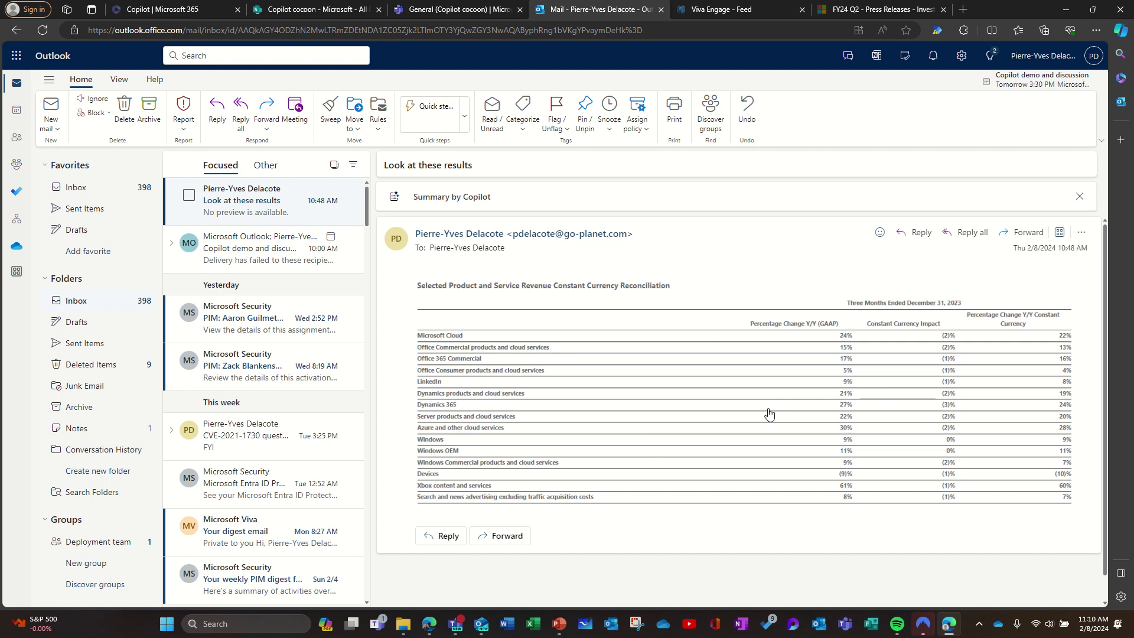
View the emailed revenue table picture at full size in Outlook's image viewer.
left_click(745, 390)
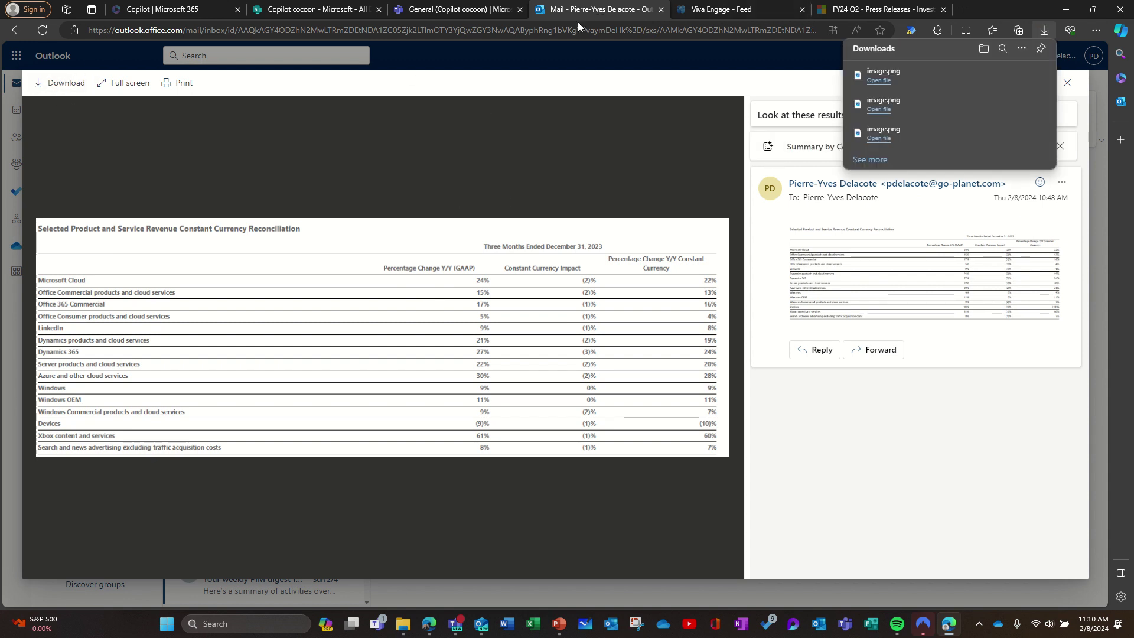
From the SharePoint tab, create a blank Excel workbook, Book.xlsx, in the Microsoft folder.
left_click(317, 13)
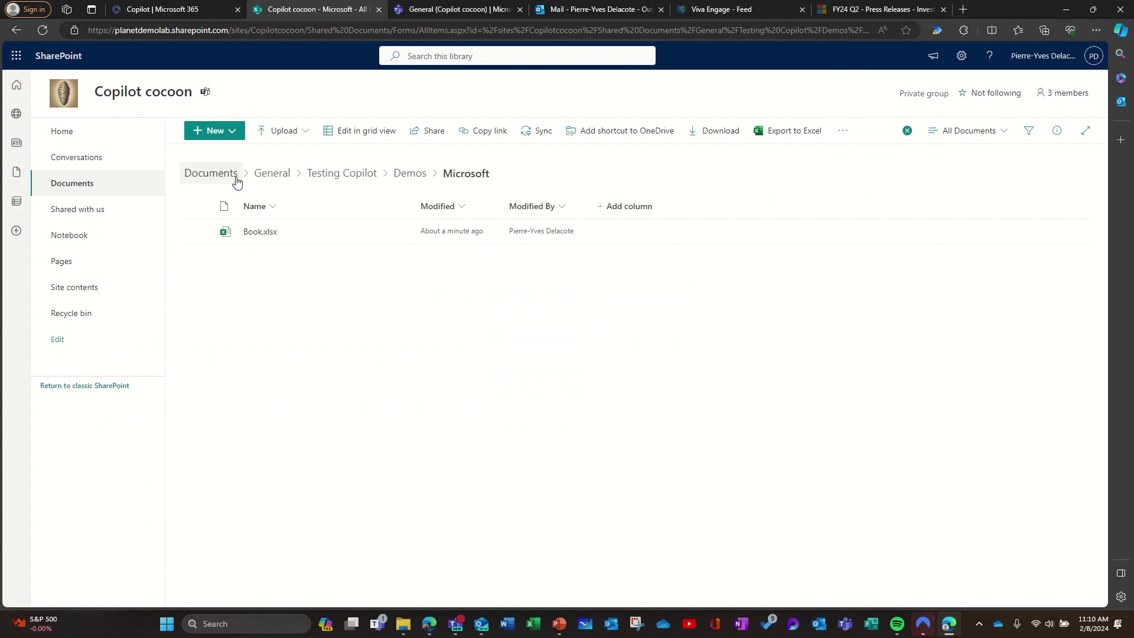
left_click(236, 130)
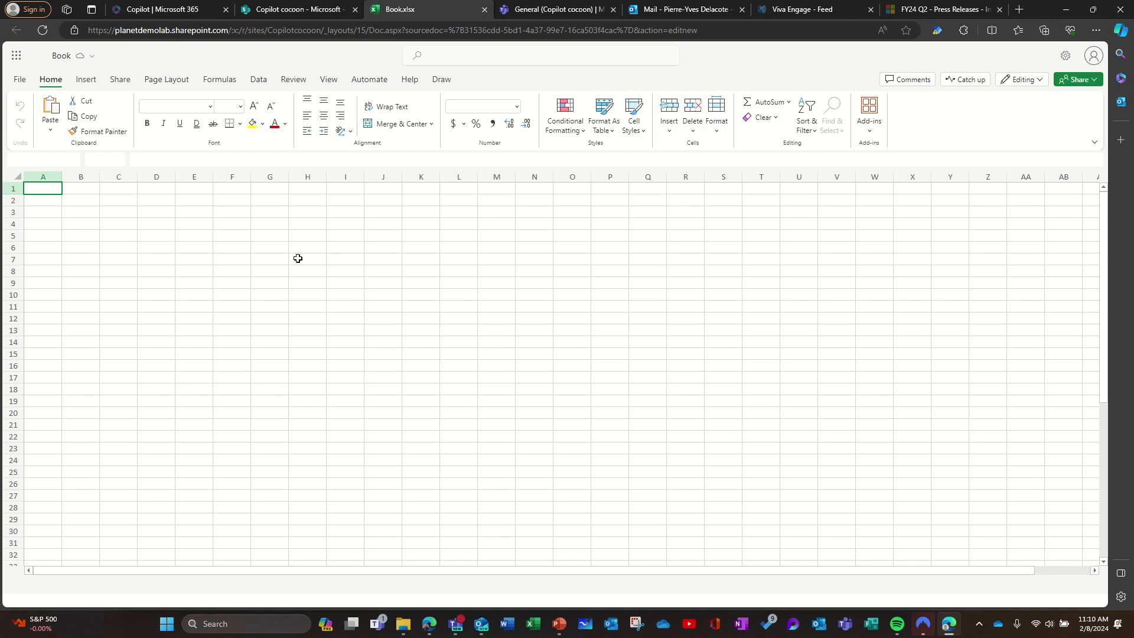
Import image.png with Data from Picture on the Data tab.
left_click(258, 79)
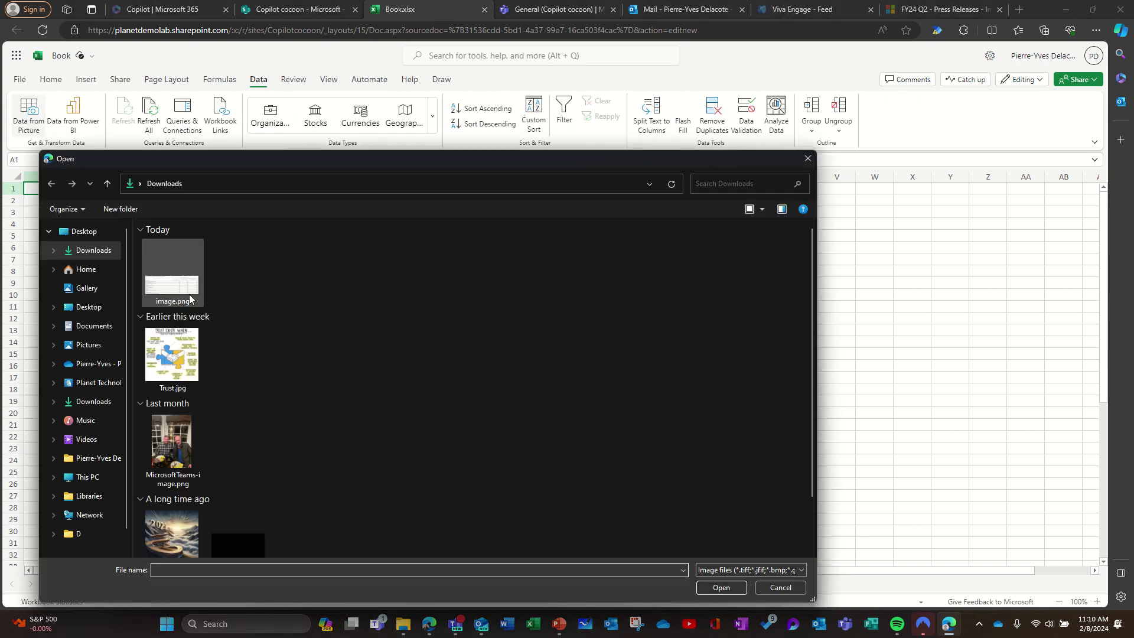
left_click(186, 289)
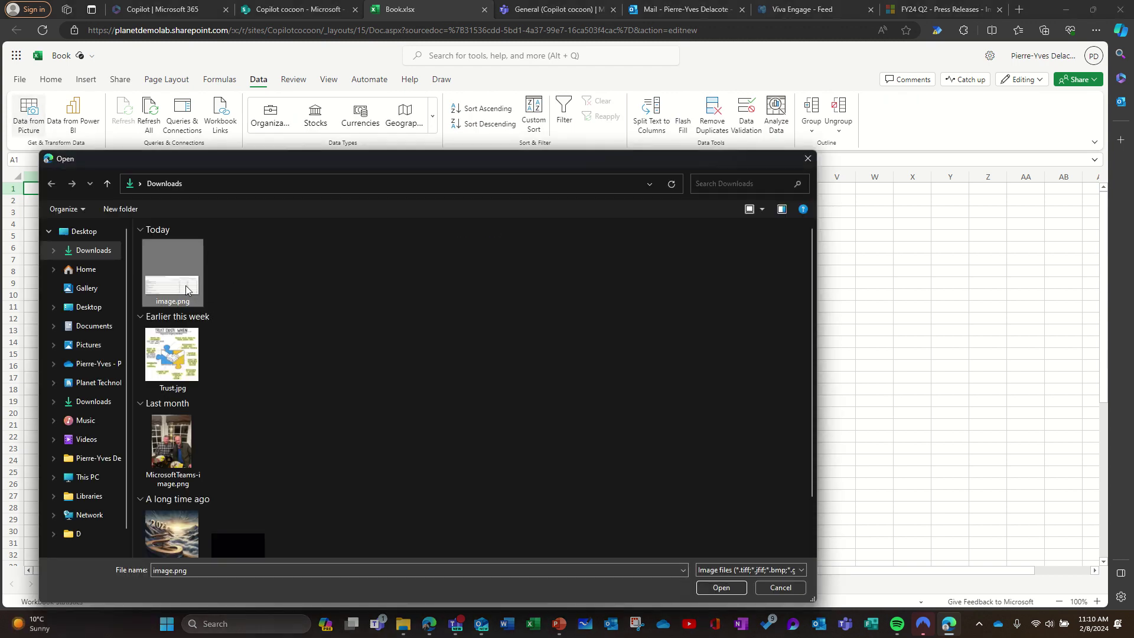
left_click(736, 591)
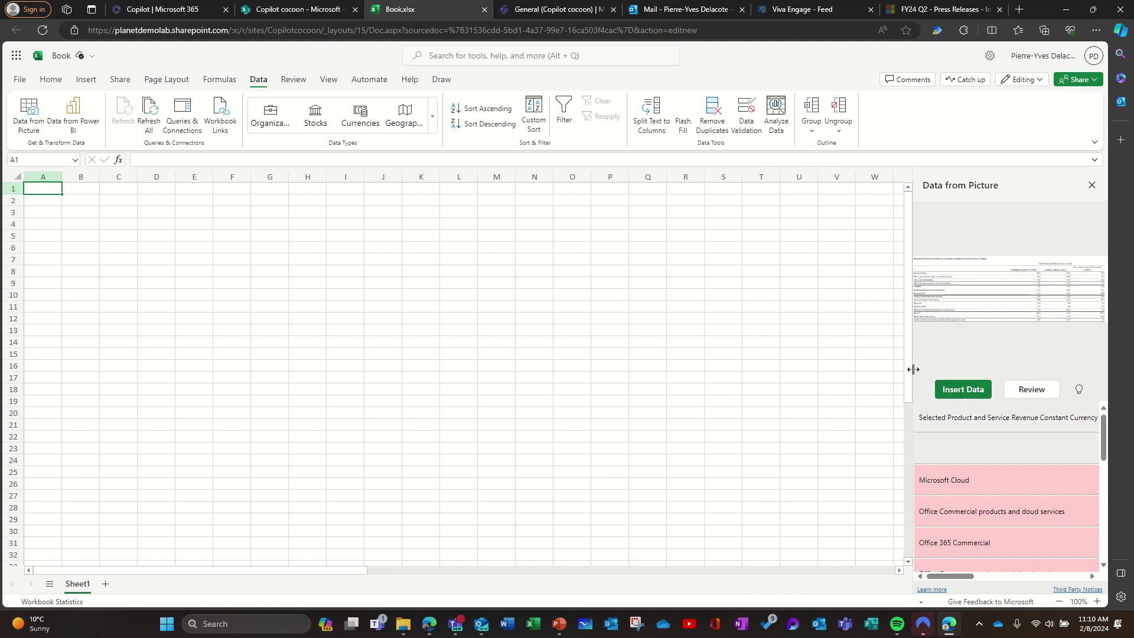
Widen the picture pane and correct Microsoft Cloud to 24% and Dynamics to 21%.
left_click_drag(913, 370, 490, 390)
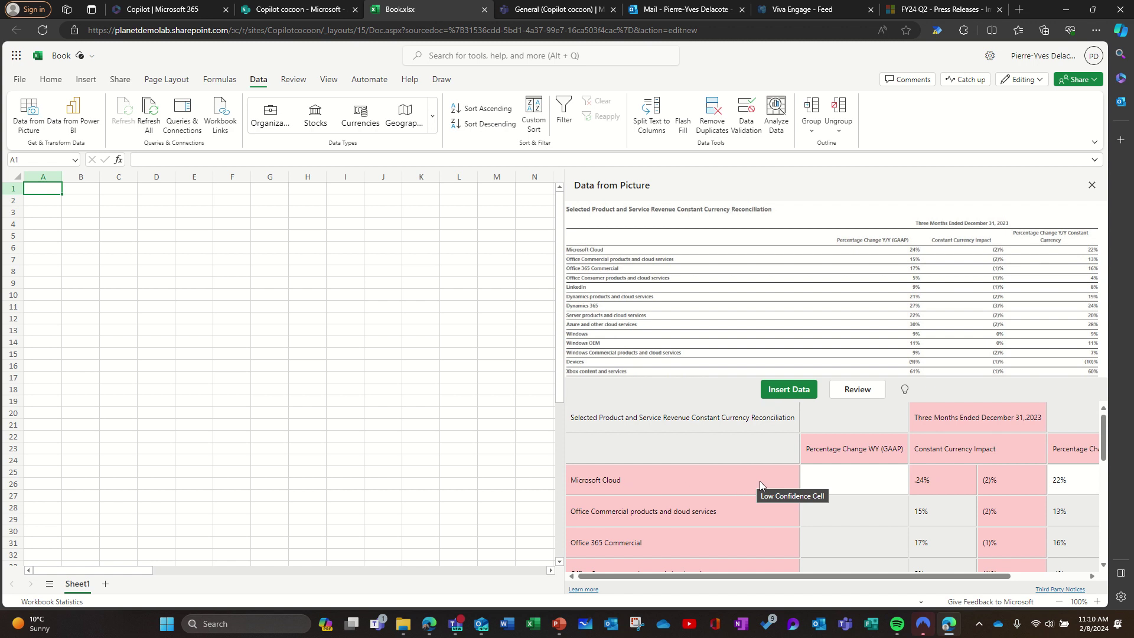
left_click(944, 480)
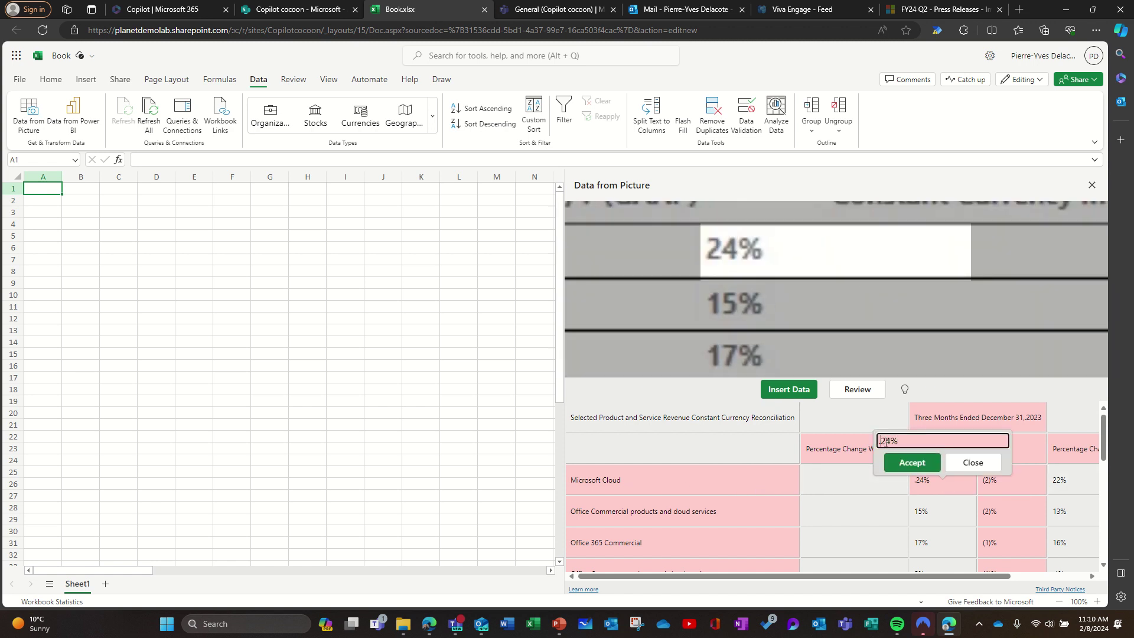
key("BackSpace")
left_click(935, 460)
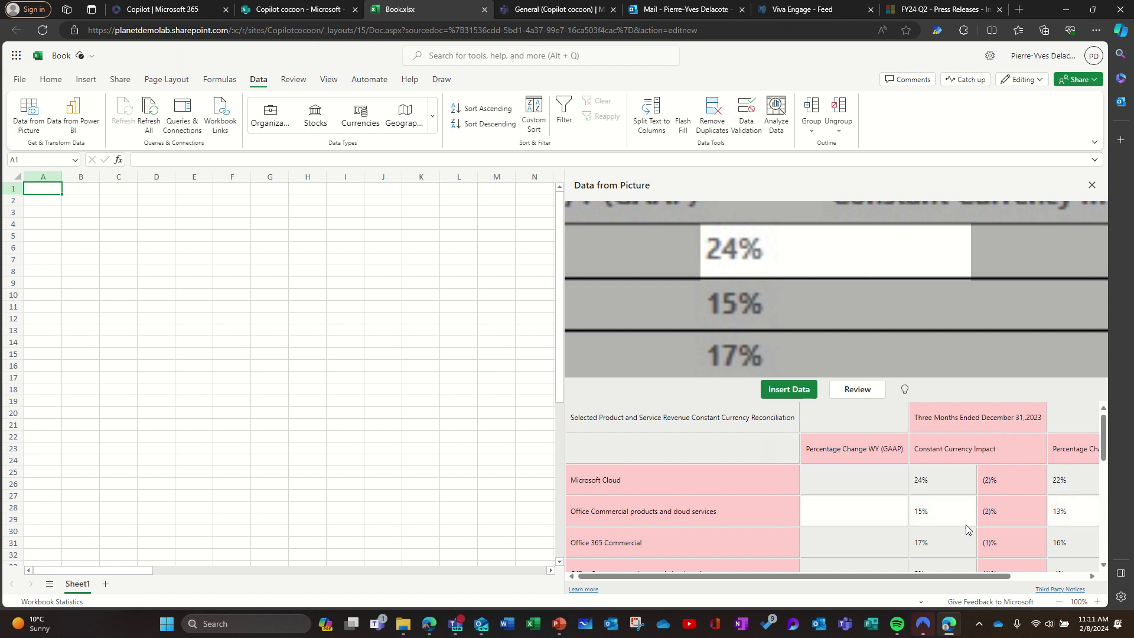
scroll(962, 526, "down", 1)
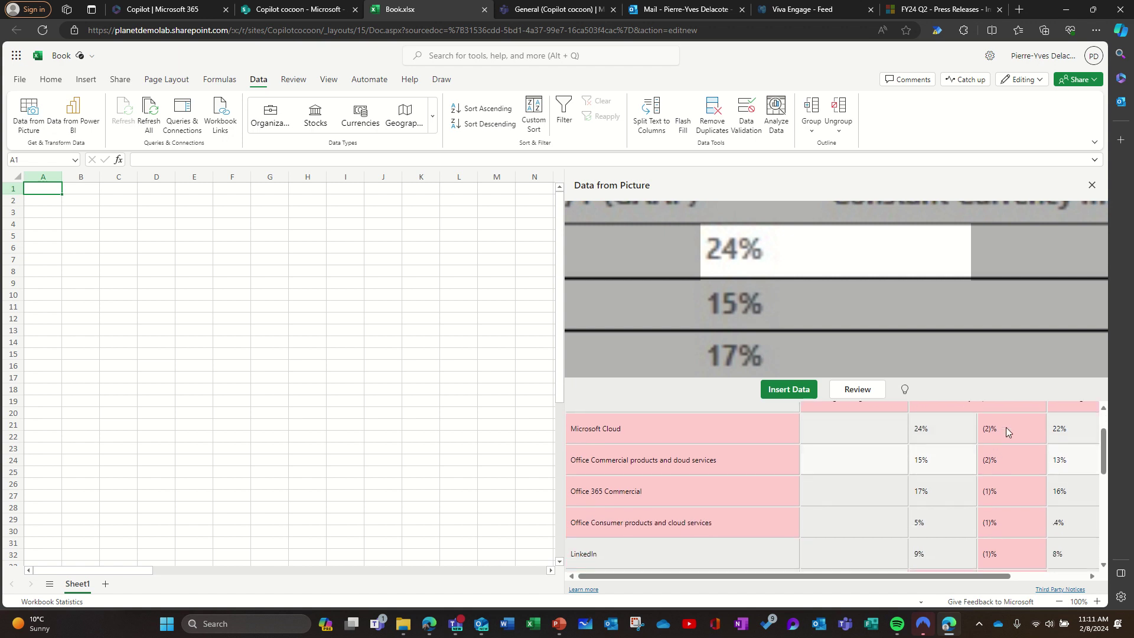
scroll(1010, 519, "down", 1)
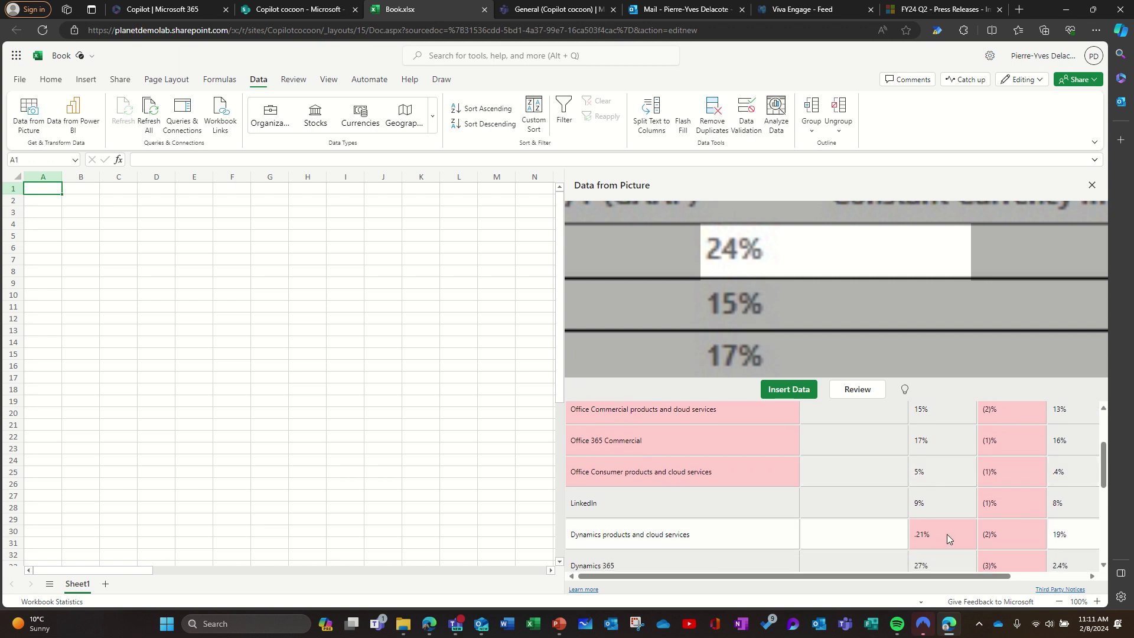
left_click(947, 534)
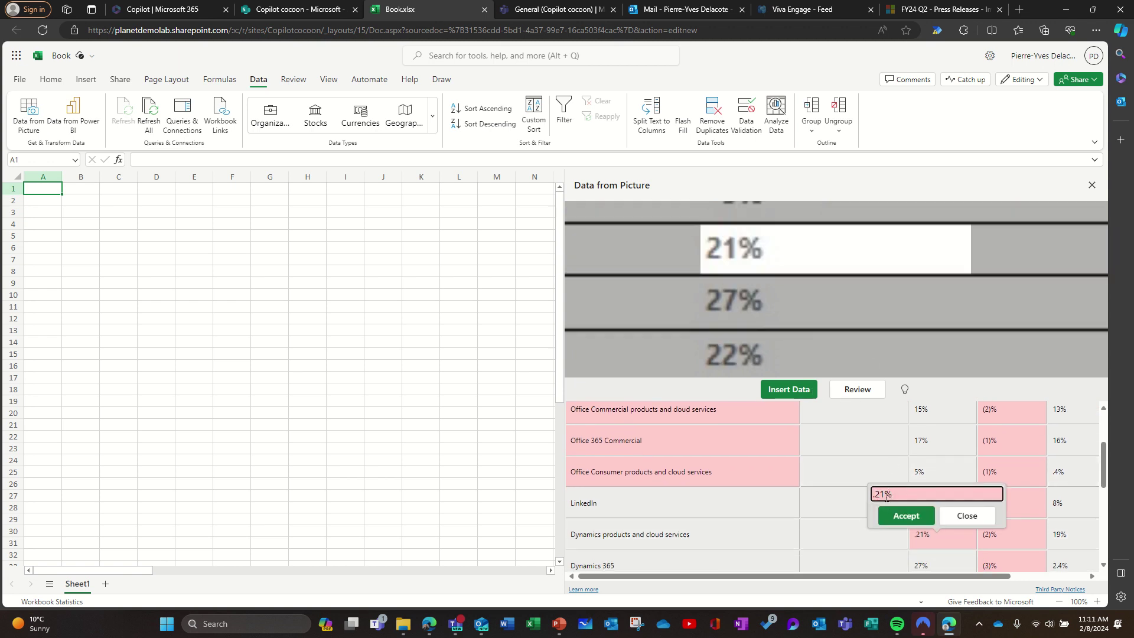
left_click(906, 516)
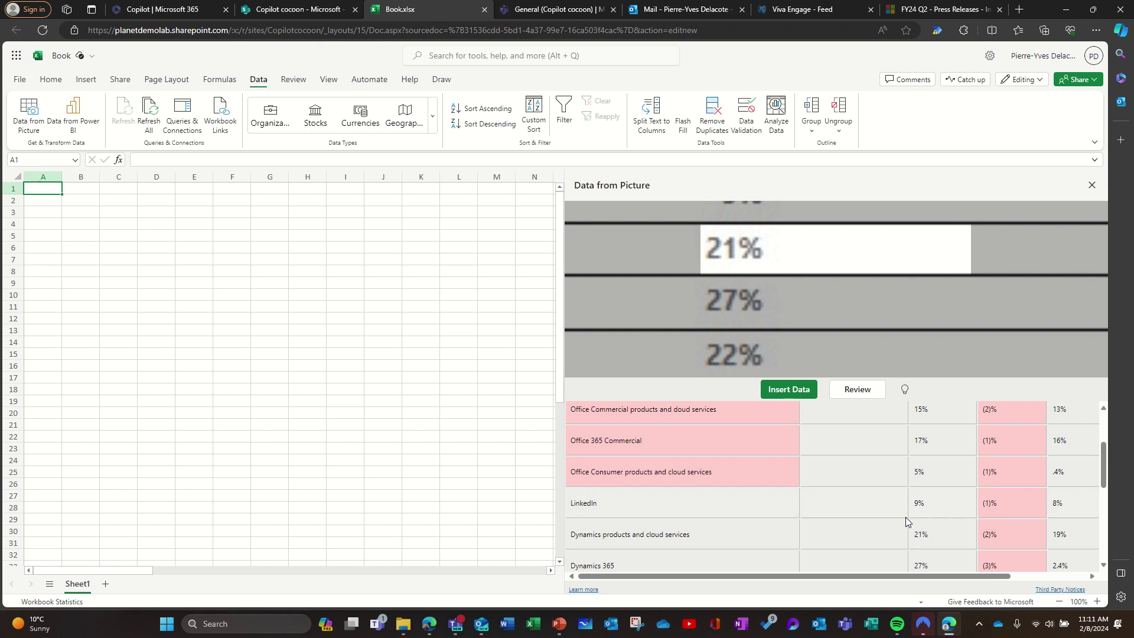
Correct Server products to 22% and Windows Commercial to (21)%.
scroll(992, 523, "down", 2)
scroll(945, 502, "down", 1)
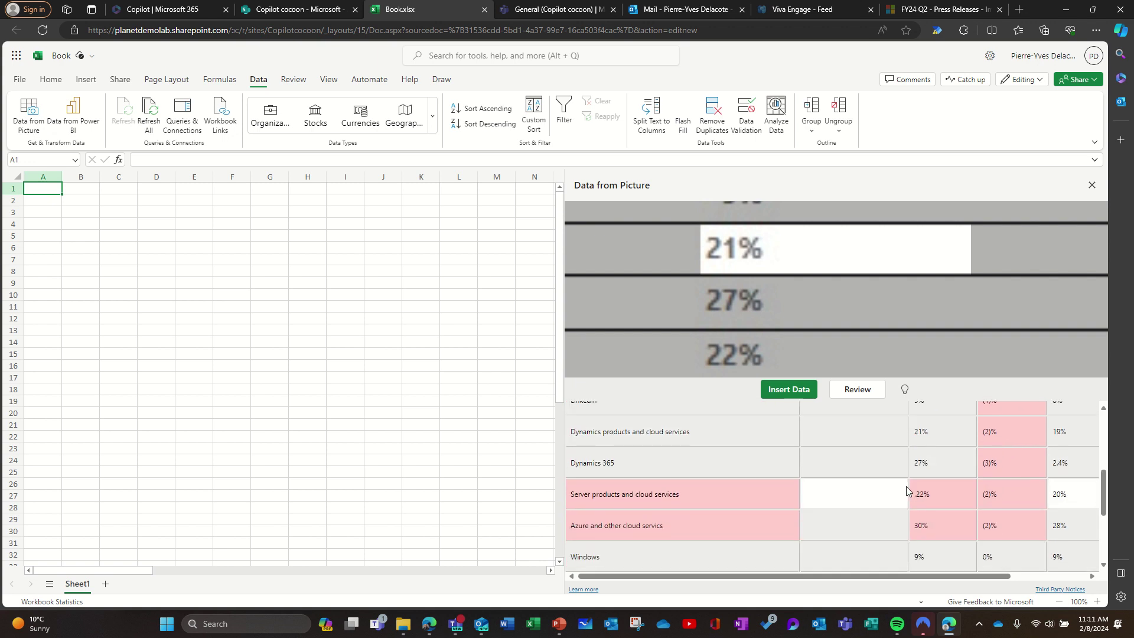
left_click(913, 491)
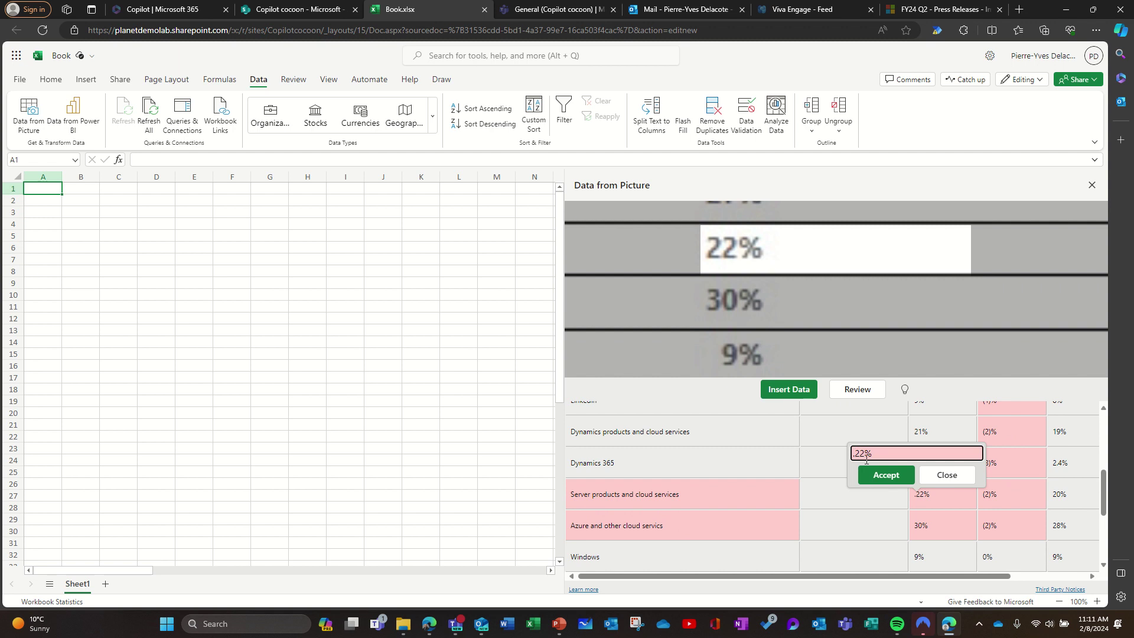
left_click(886, 475)
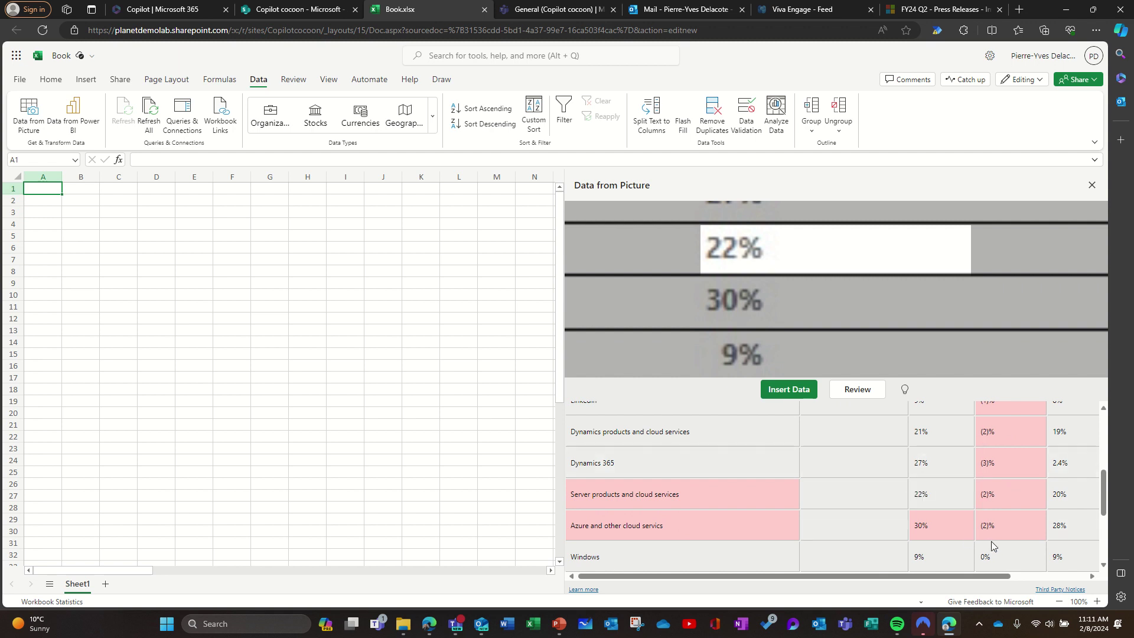
scroll(988, 539, "down", 1)
scroll(988, 539, "down", 4)
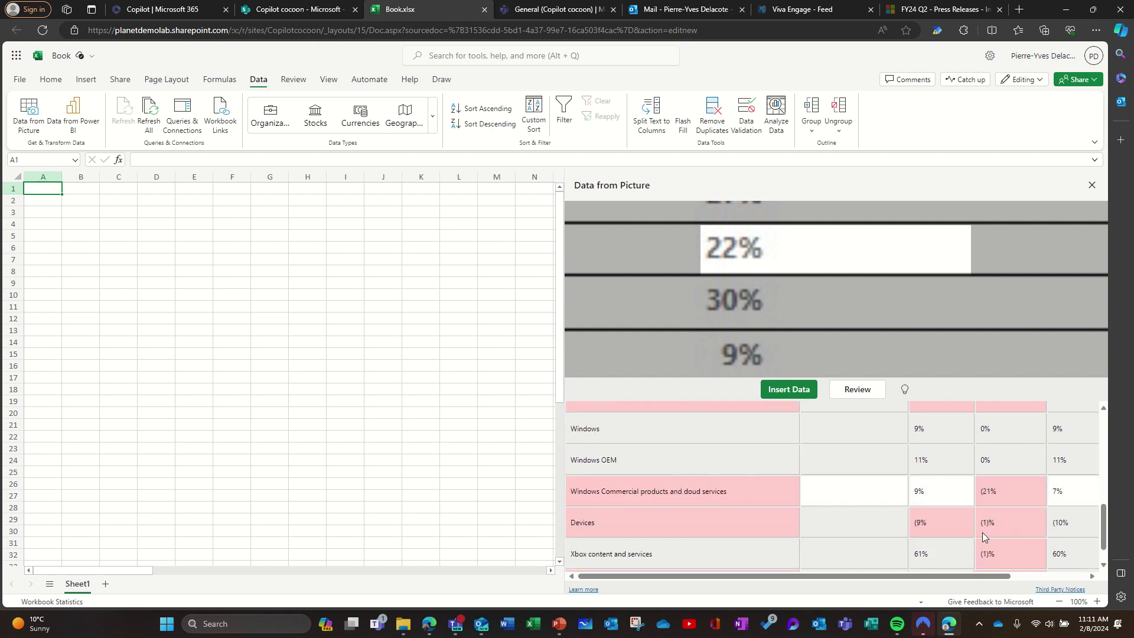
left_click(1002, 490)
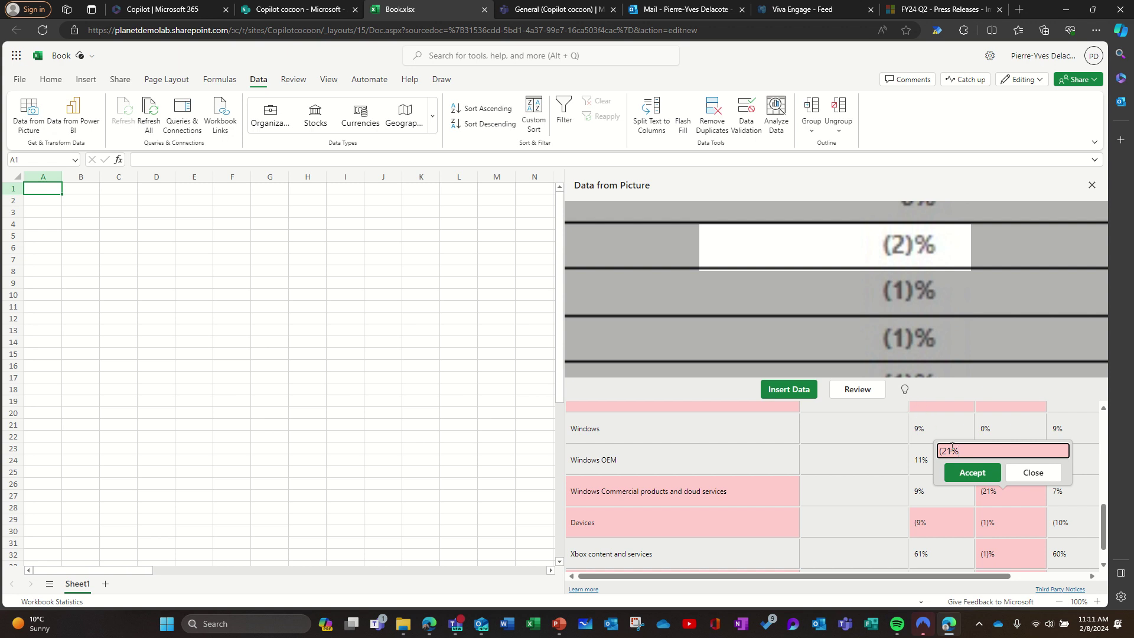
left_click(973, 473)
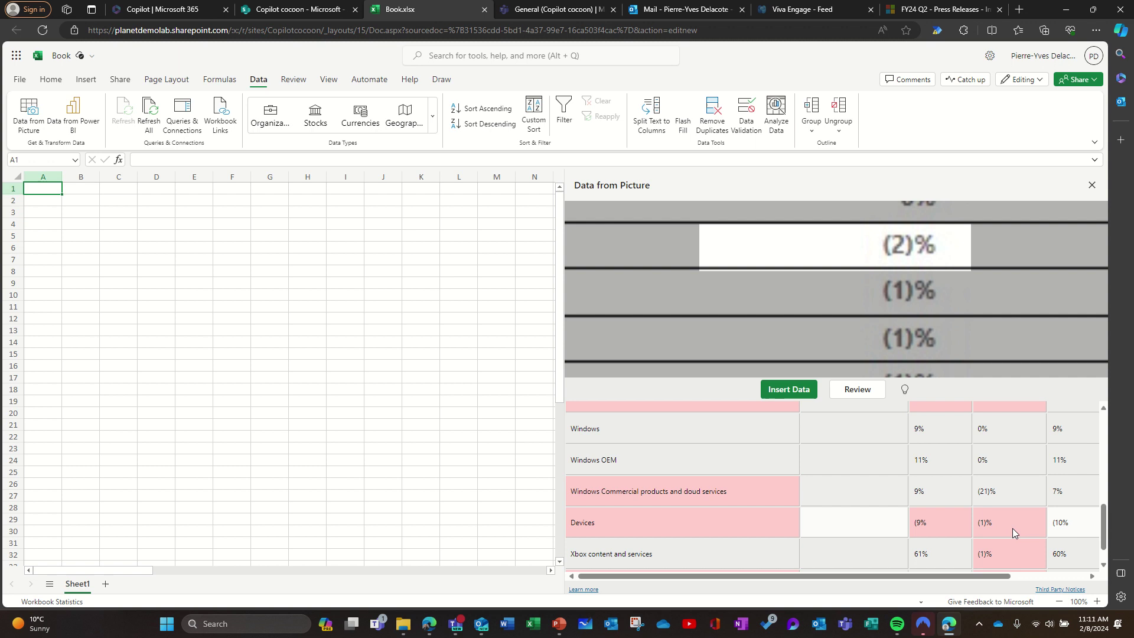
scroll(1011, 527, "down", 1)
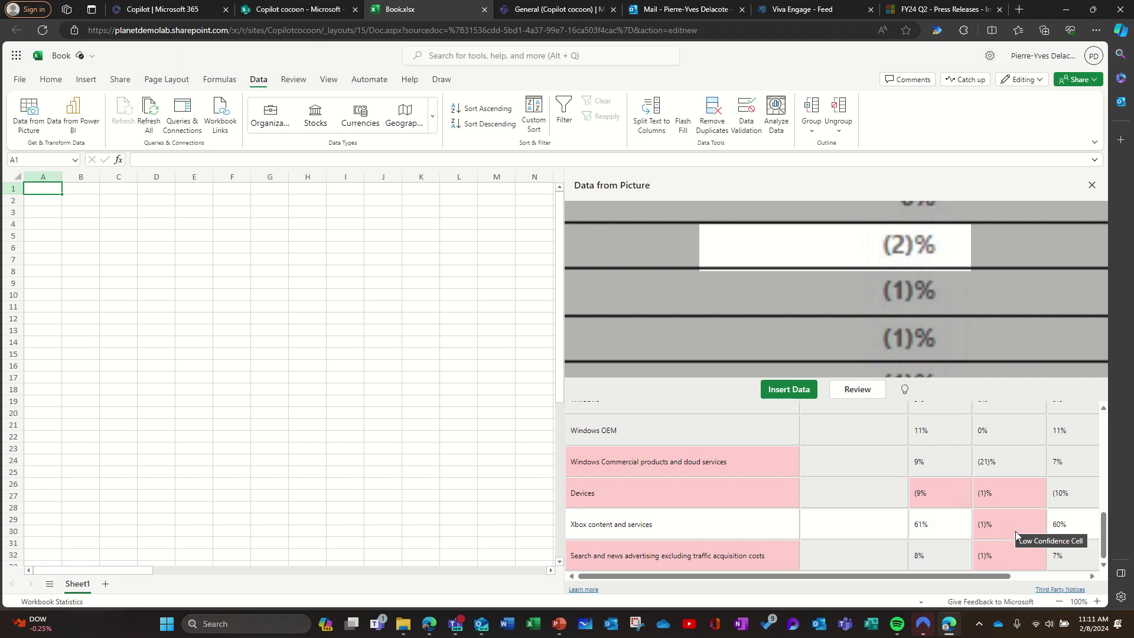
Accept the Constant Currency Impact and both Percentage Change headers as read.
scroll(1016, 530, "up", 3)
scroll(1016, 531, "up", 5)
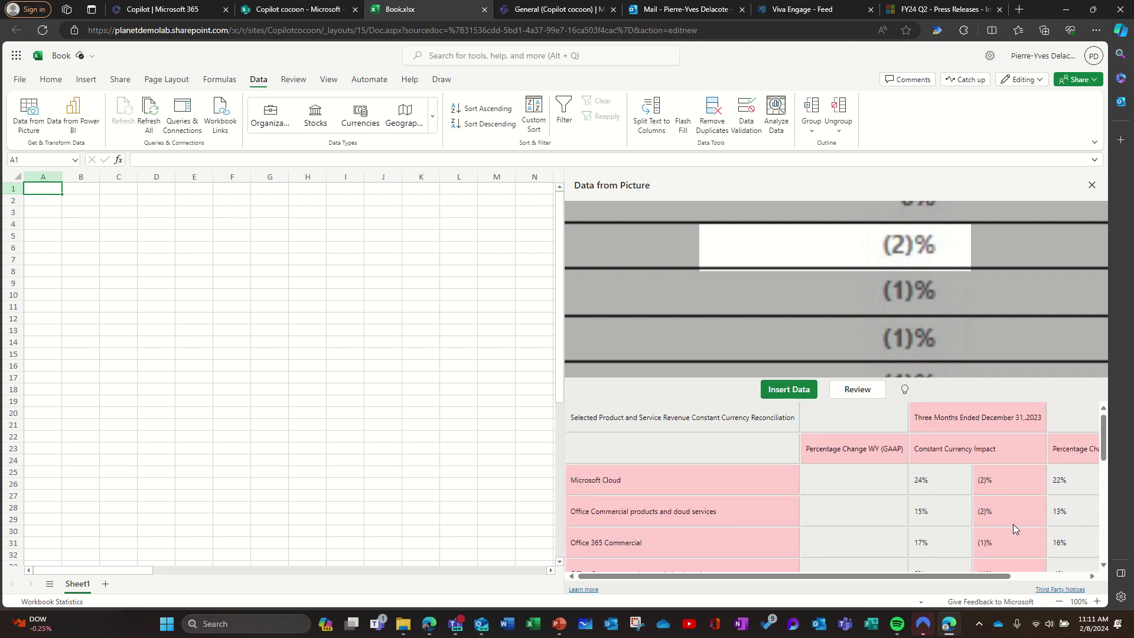
left_click(980, 448)
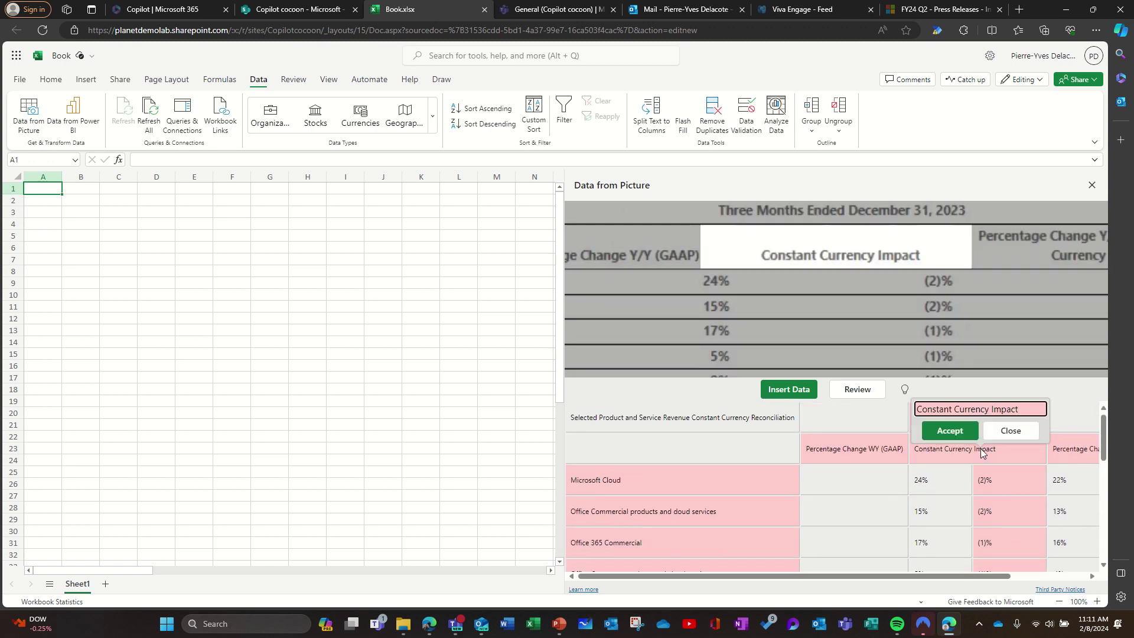
left_click(962, 433)
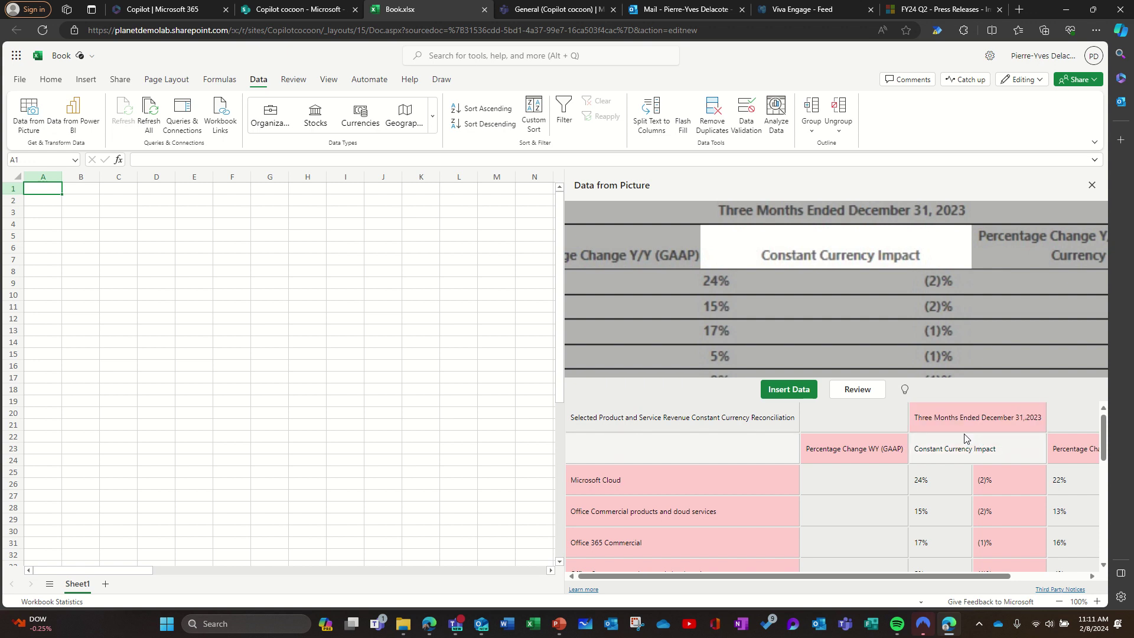
left_click(874, 450)
left_click(857, 430)
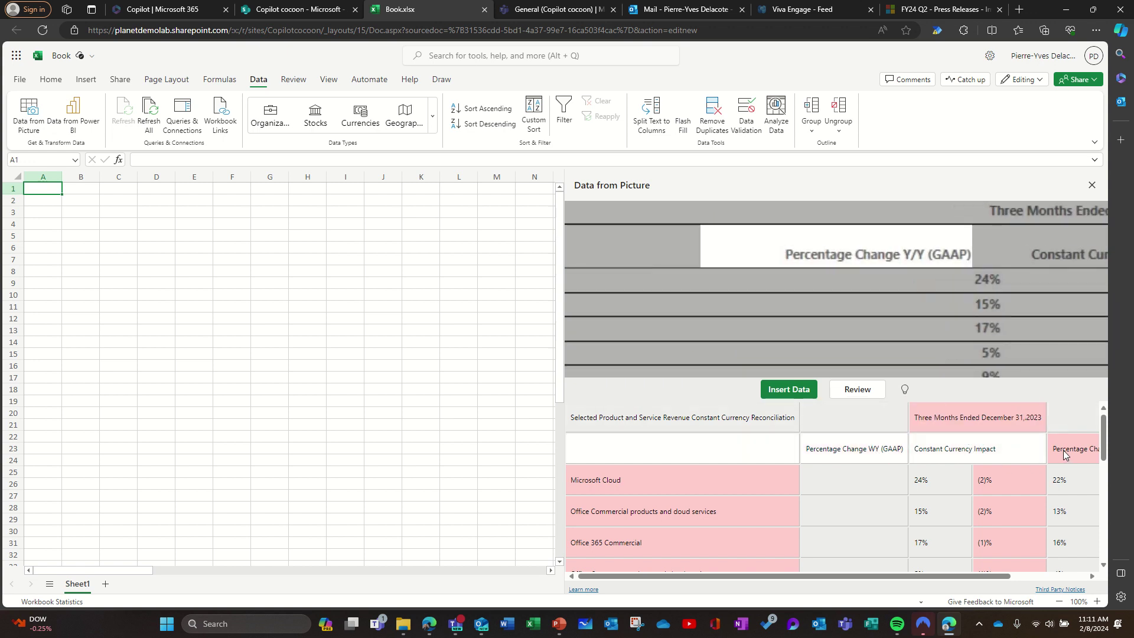
left_click(1064, 452)
left_click(973, 459)
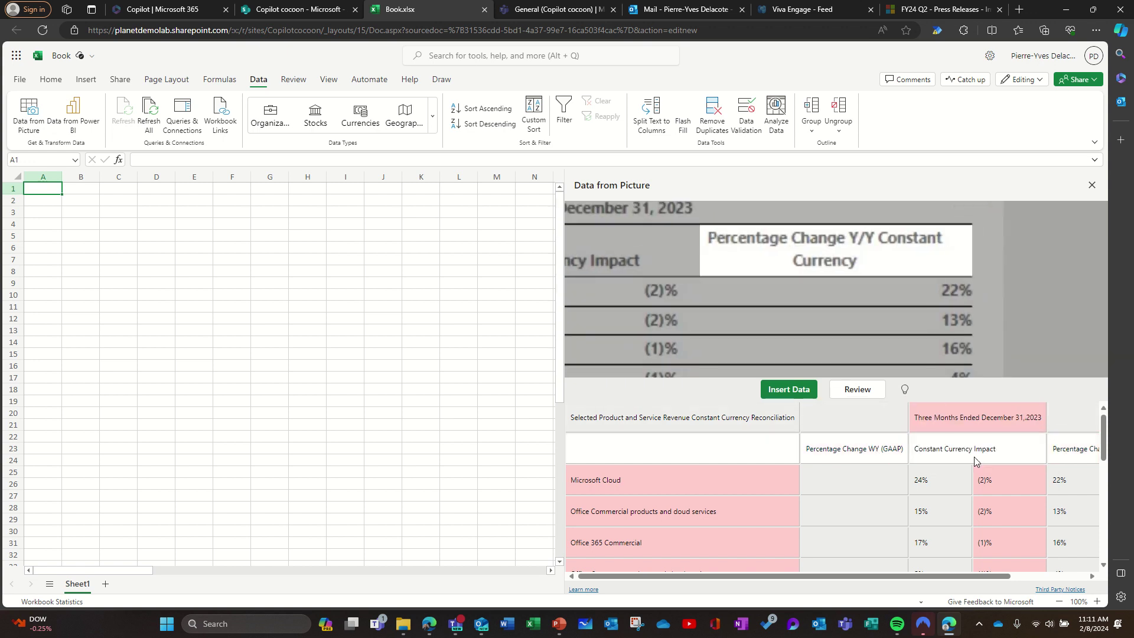
Clear the 'Three Months Ended December 31, 2023' header and scroll through the review table.
left_click(976, 422)
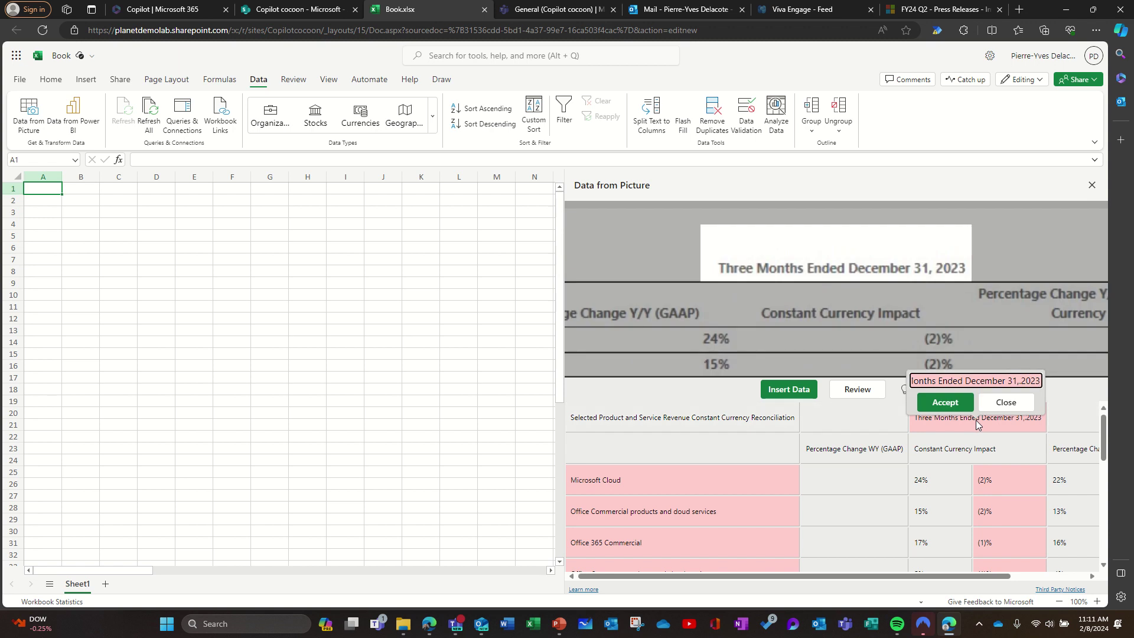
key("BackSpace")
key("BackSpace")
key("BackSpace")
key("BackSpace")
key("BackSpace")
key("BackSpace")
key("BackSpace")
key("BackSpace")
key("BackSpace")
key("BackSpace")
key("BackSpace")
key("BackSpace")
key("BackSpace")
key("BackSpace")
key("BackSpace")
key("BackSpace")
key("BackSpace")
key("BackSpace")
key("BackSpace")
key("BackSpace")
key("BackSpace")
key("BackSpace")
key("BackSpace")
key("BackSpace")
key("BackSpace")
key("BackSpace")
key("BackSpace")
key("BackSpace")
key("BackSpace")
key("BackSpace")
key("BackSpace")
key("BackSpace")
key("BackSpace")
key("BackSpace")
key("BackSpace")
key("BackSpace")
left_click(952, 402)
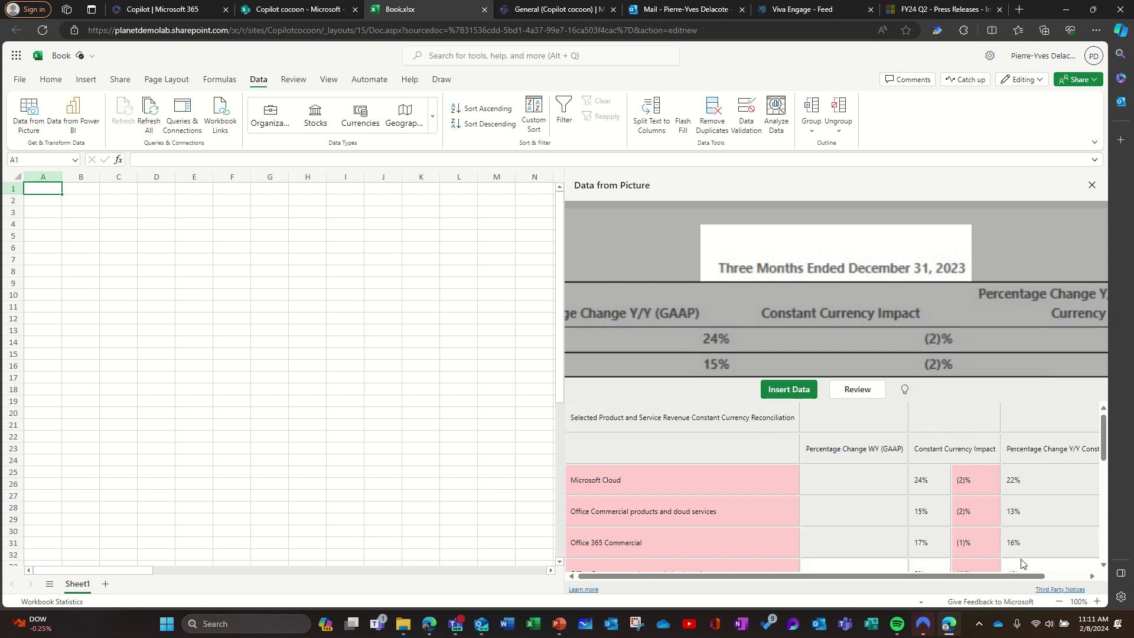
scroll(1050, 550, "down", 5)
scroll(1048, 553, "down", 2)
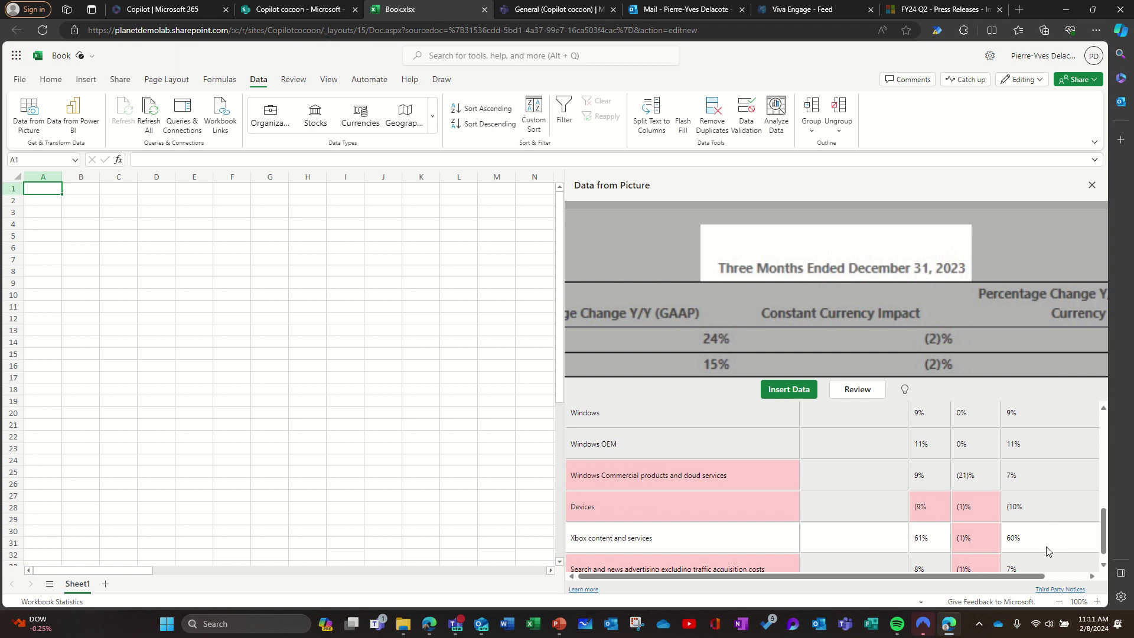
left_click_drag(1028, 576, 1068, 577)
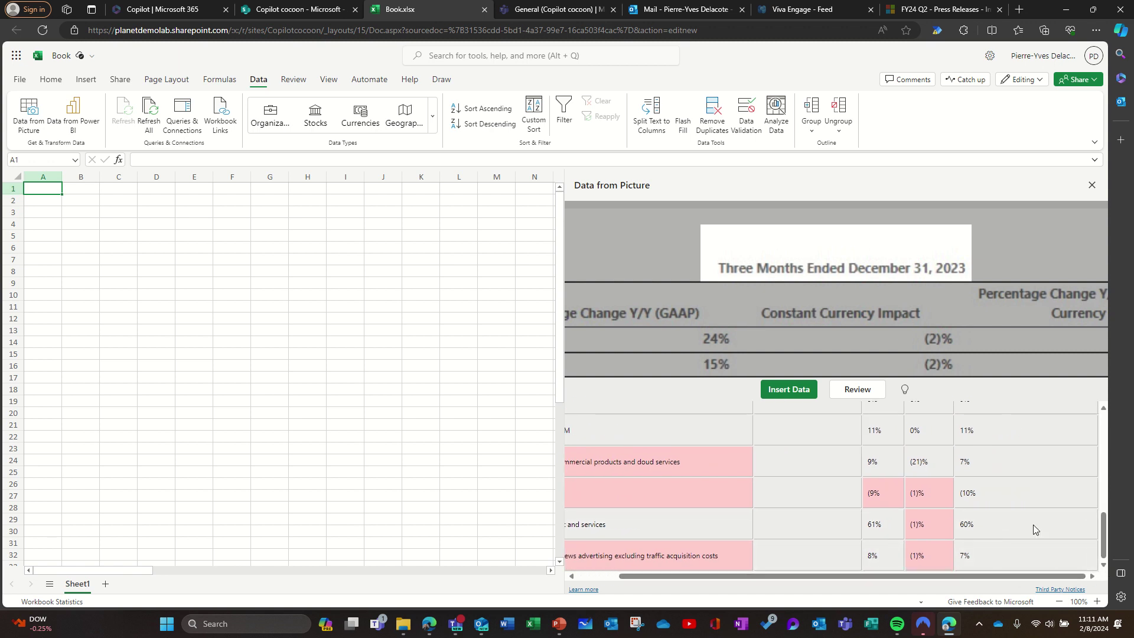
scroll(1002, 504, "up", 3)
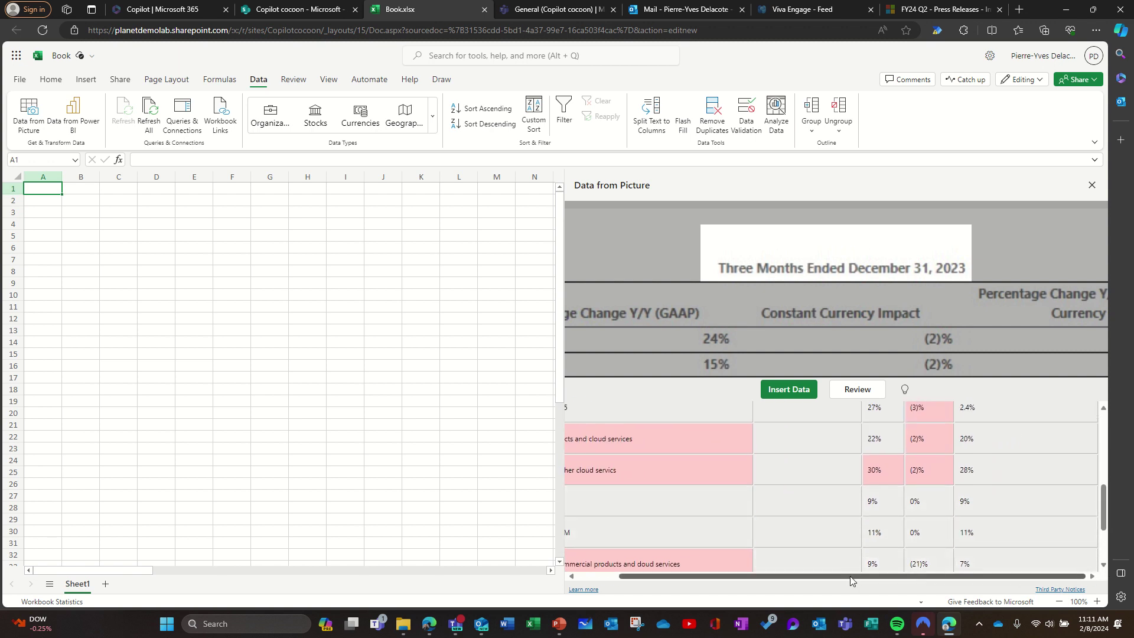
left_click_drag(851, 581, 689, 585)
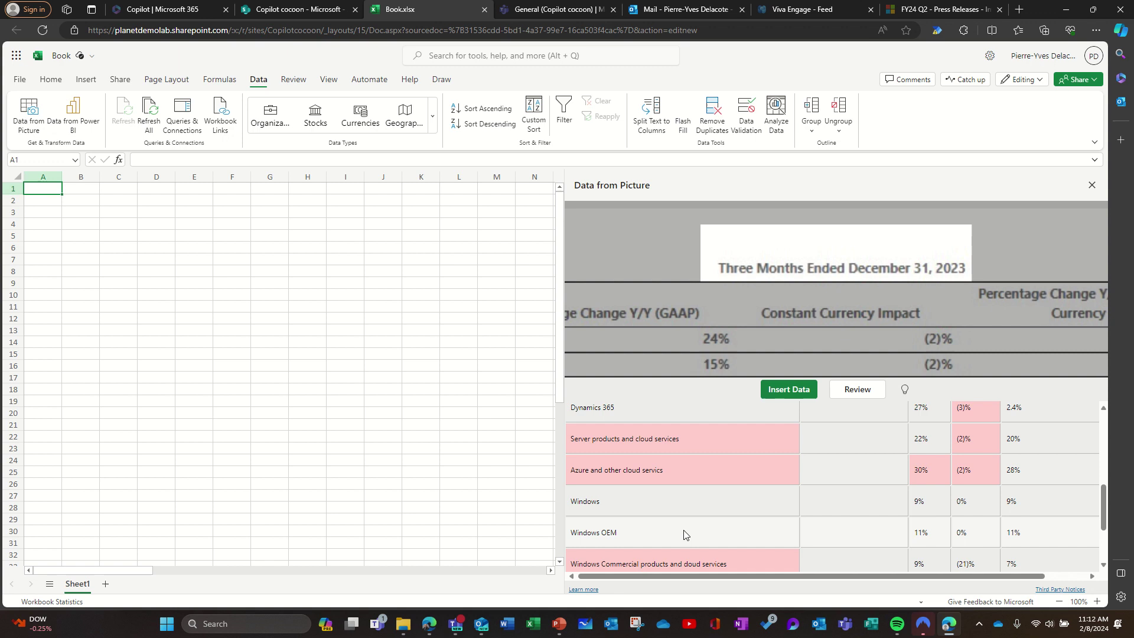
scroll(686, 535, "down", 3)
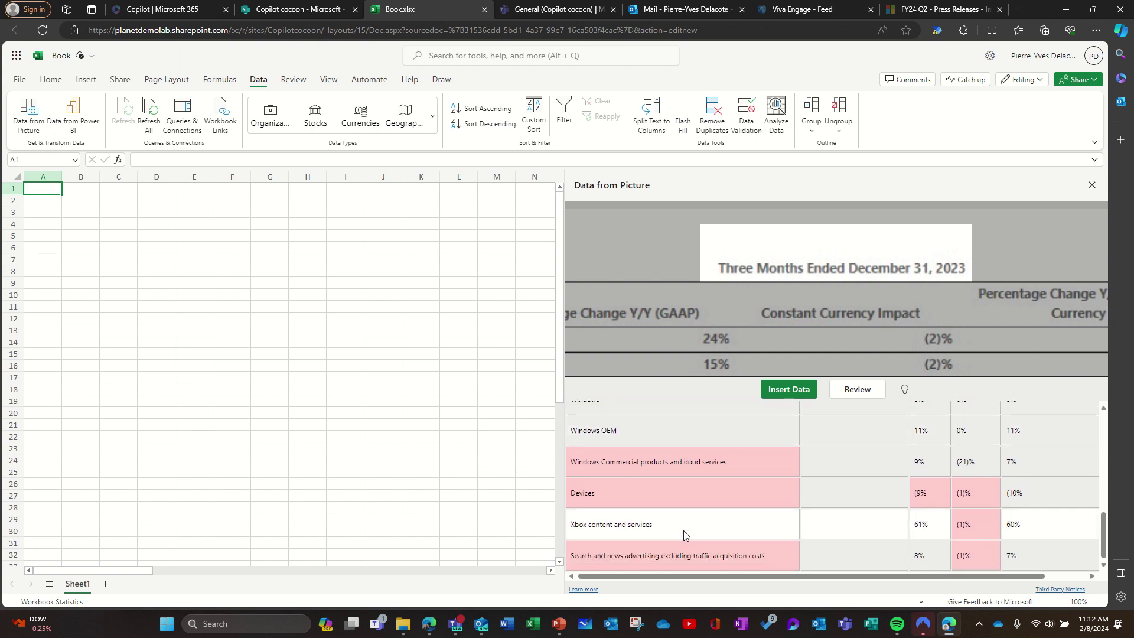
Insert the recognized data anyway and close the Data from Picture pane.
left_click(806, 391)
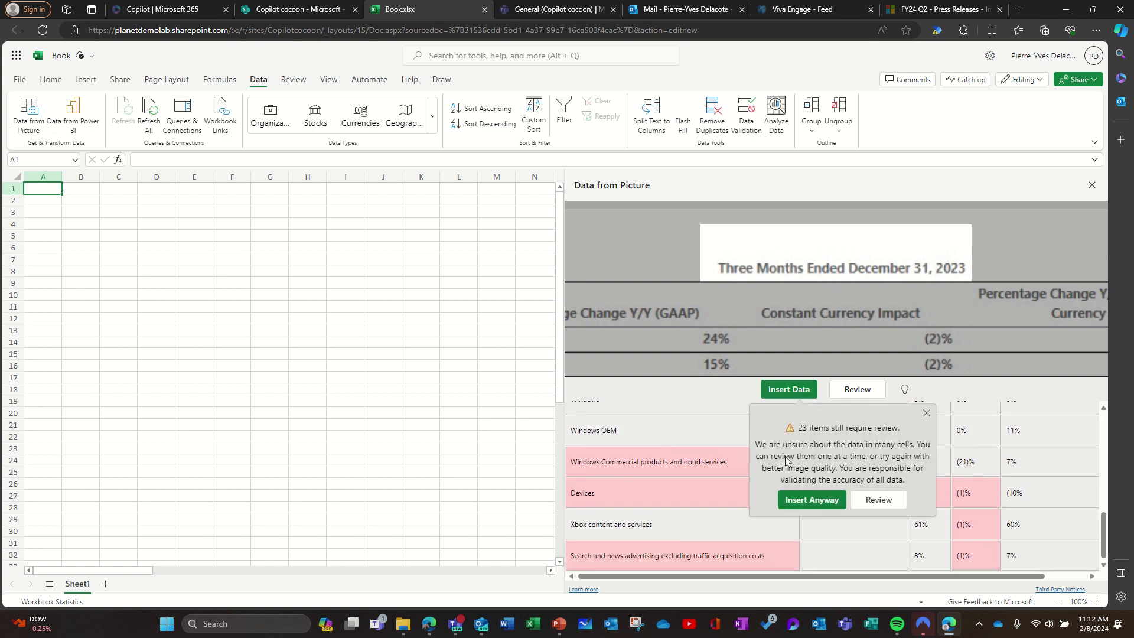
left_click(809, 503)
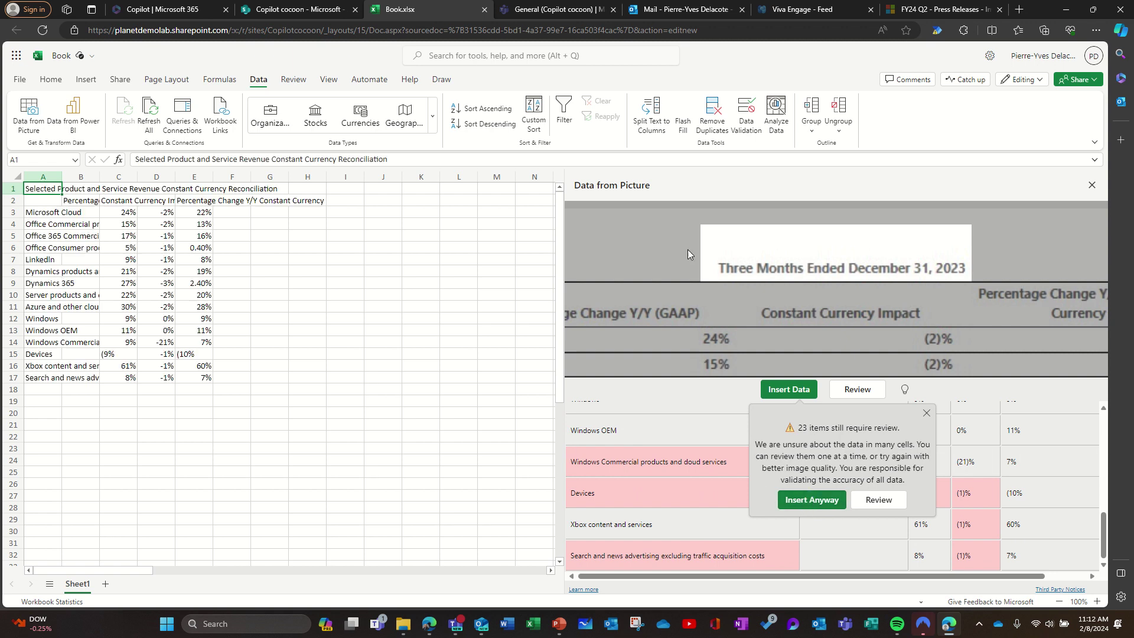
left_click(1090, 187)
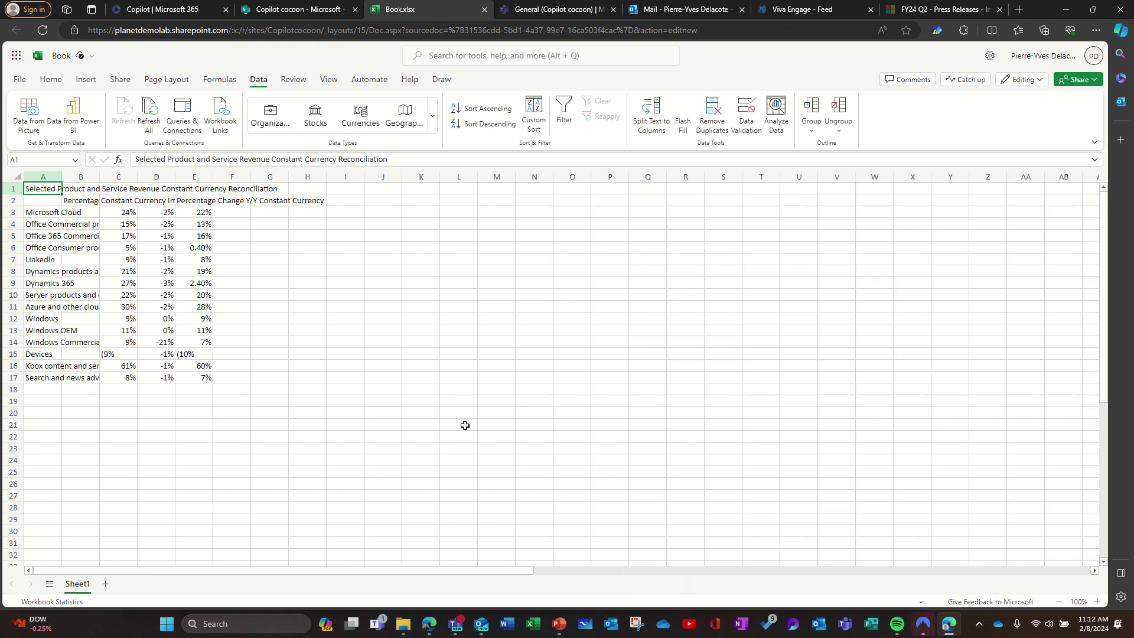
Label cell A2 'Products' and select the data range A2:E17.
left_click(50, 200)
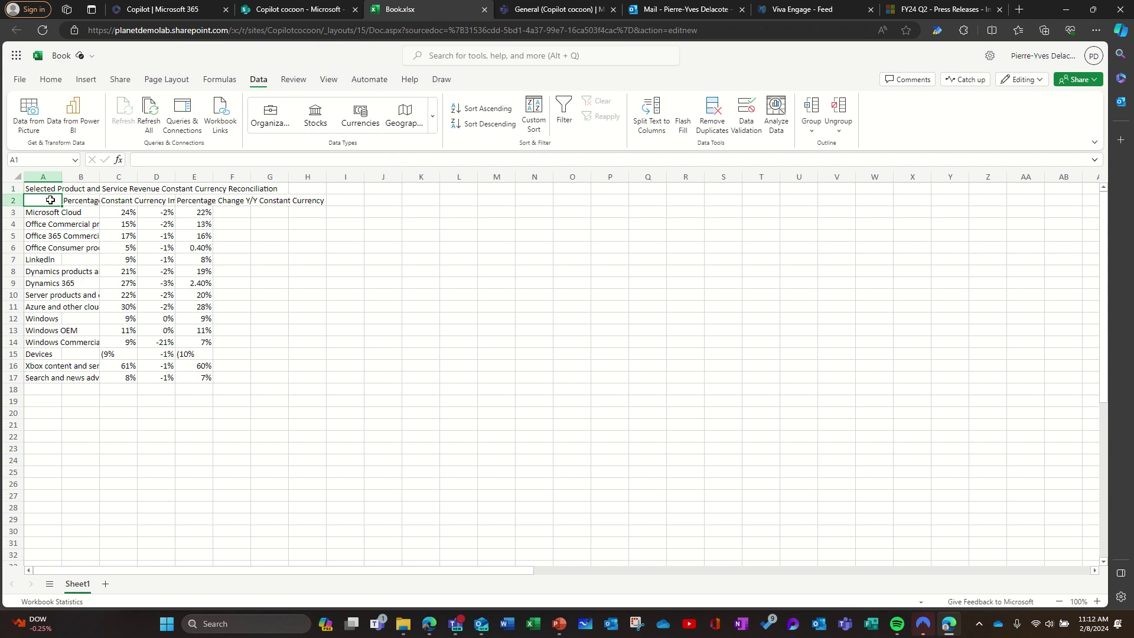
type("Products")
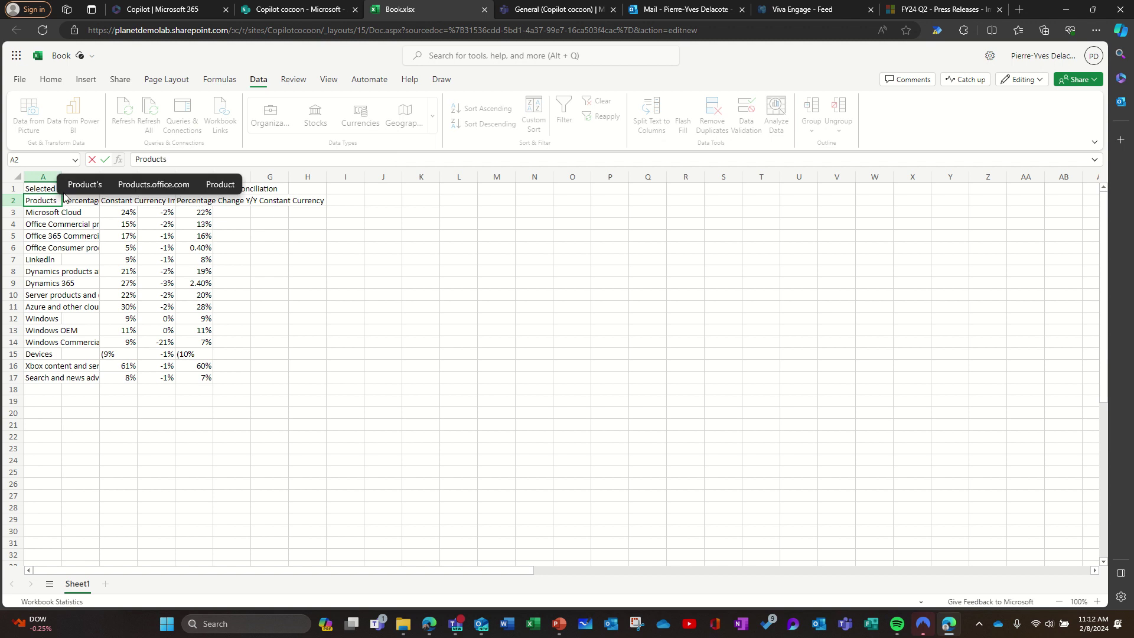
left_click(65, 269)
left_click(43, 207)
left_click_drag(43, 207, 199, 378)
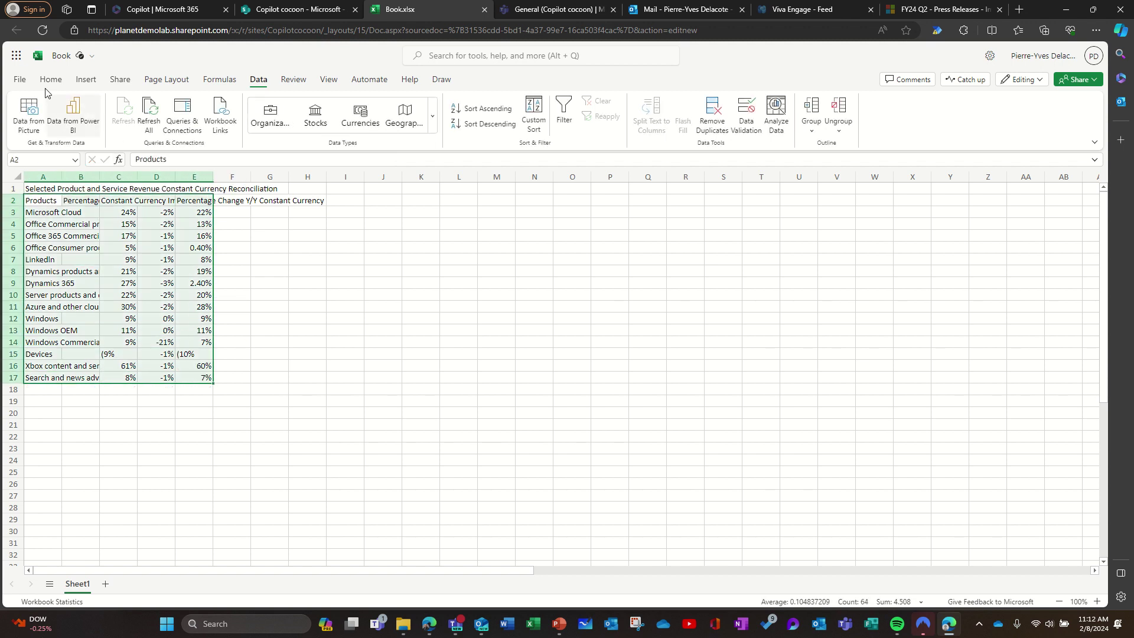
Start creating a table from the selection, then cancel it.
left_click(85, 79)
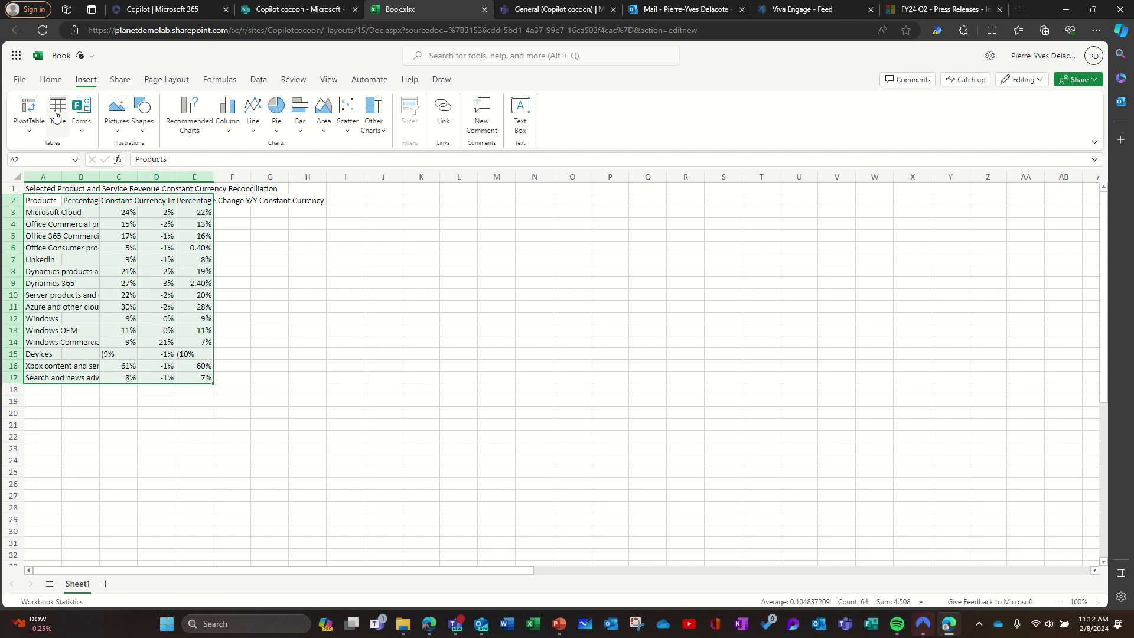
left_click(58, 112)
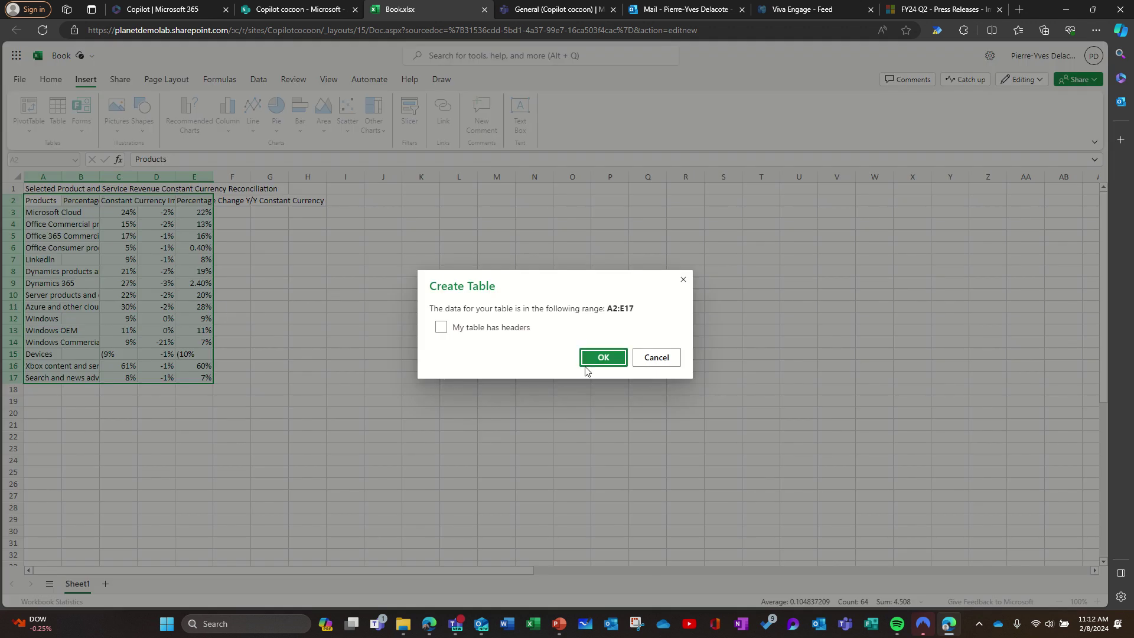
left_click(663, 364)
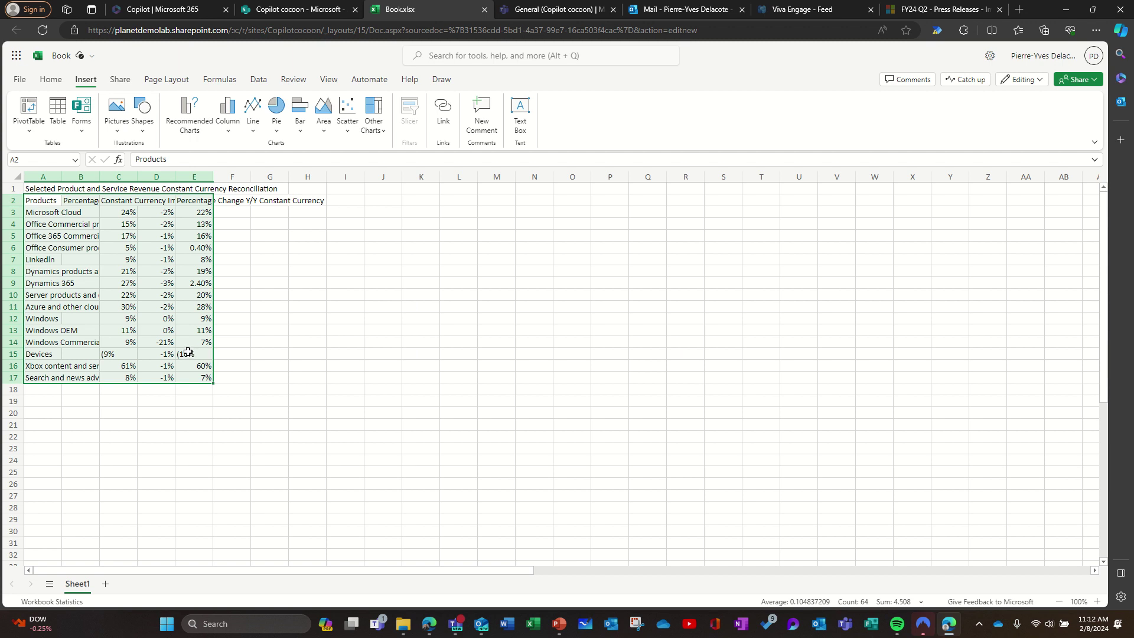
Fix the Devices row by adding ')' so E15 reads -10% and C15 reads -9%.
double_click(195, 353)
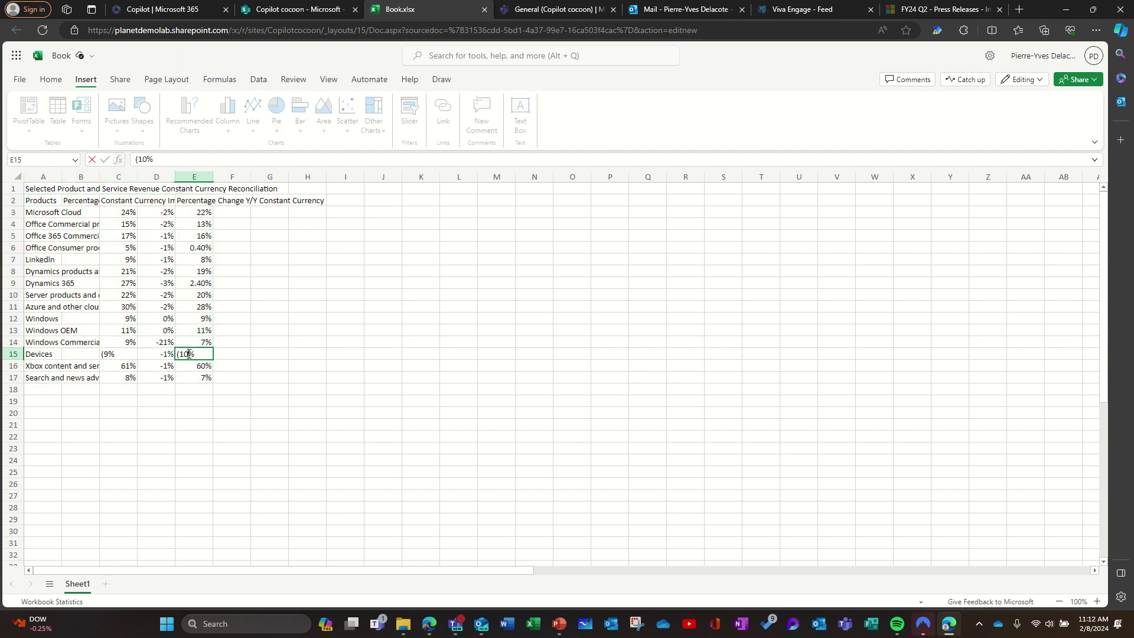
type(")")
left_click(114, 355)
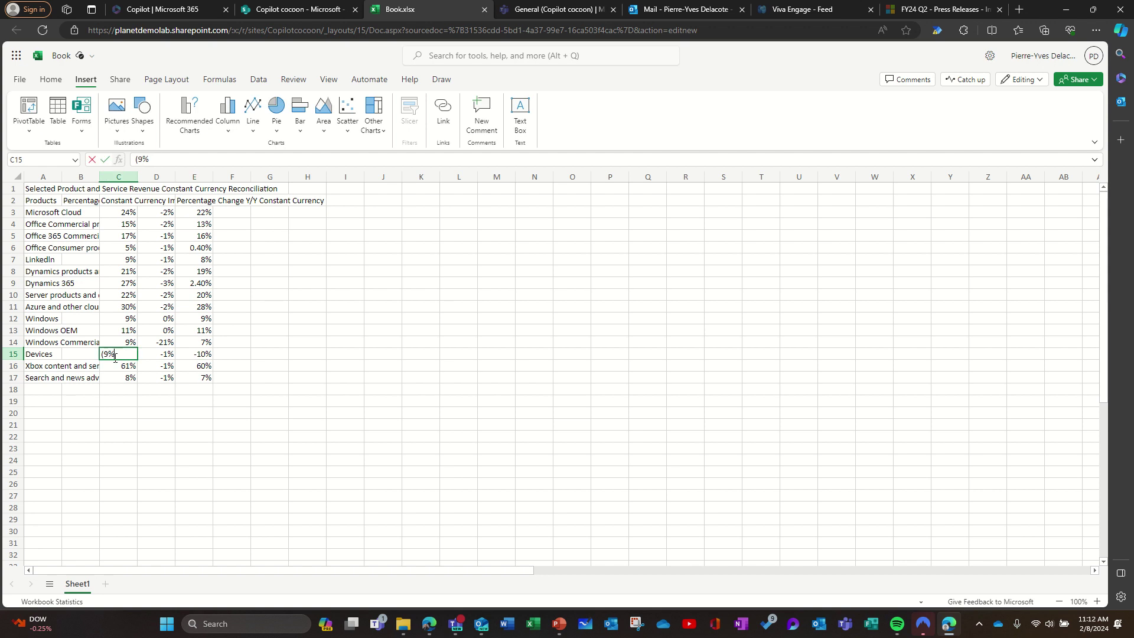
double_click(111, 354)
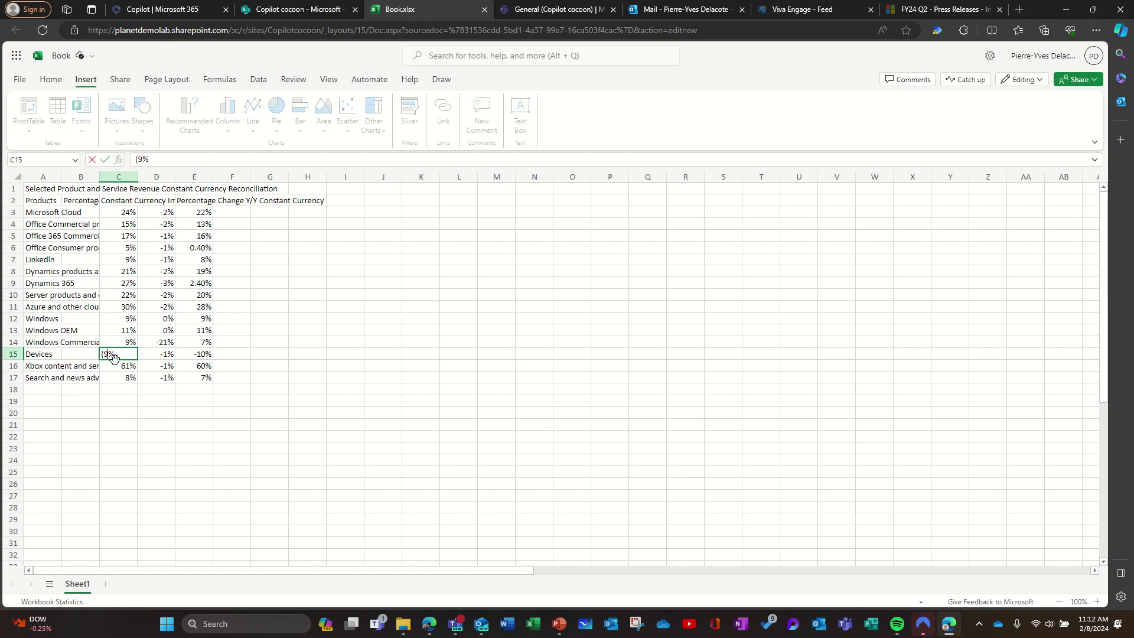
type(")")
left_click(164, 390)
left_click(142, 292)
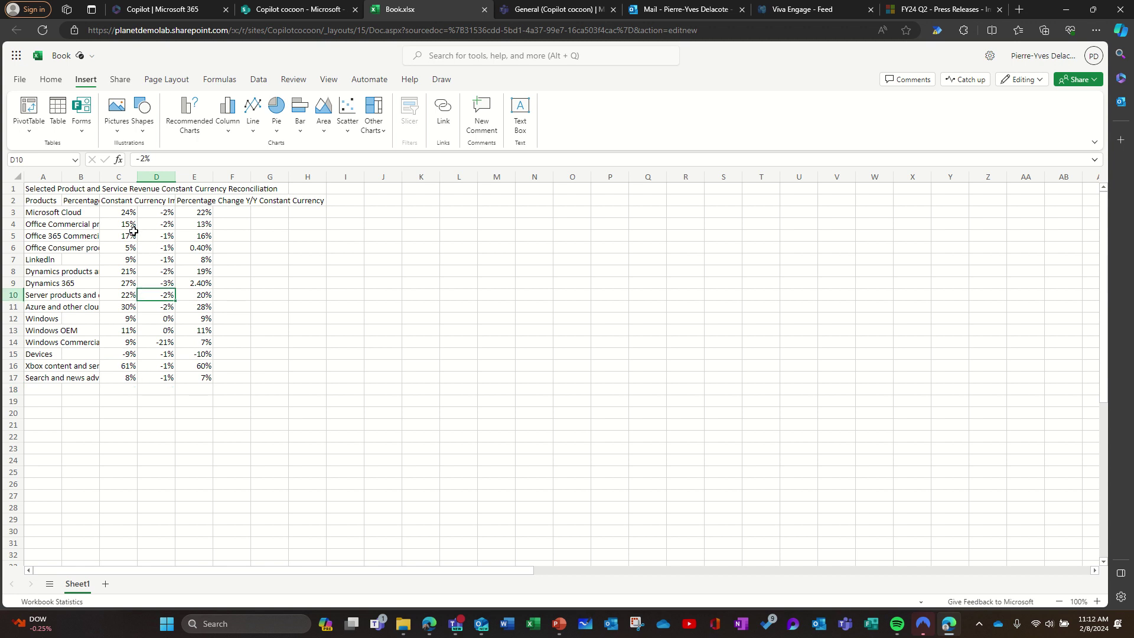
Convert A2:E17 into a banded table using its first row as headers.
left_click_drag(43, 202, 207, 378)
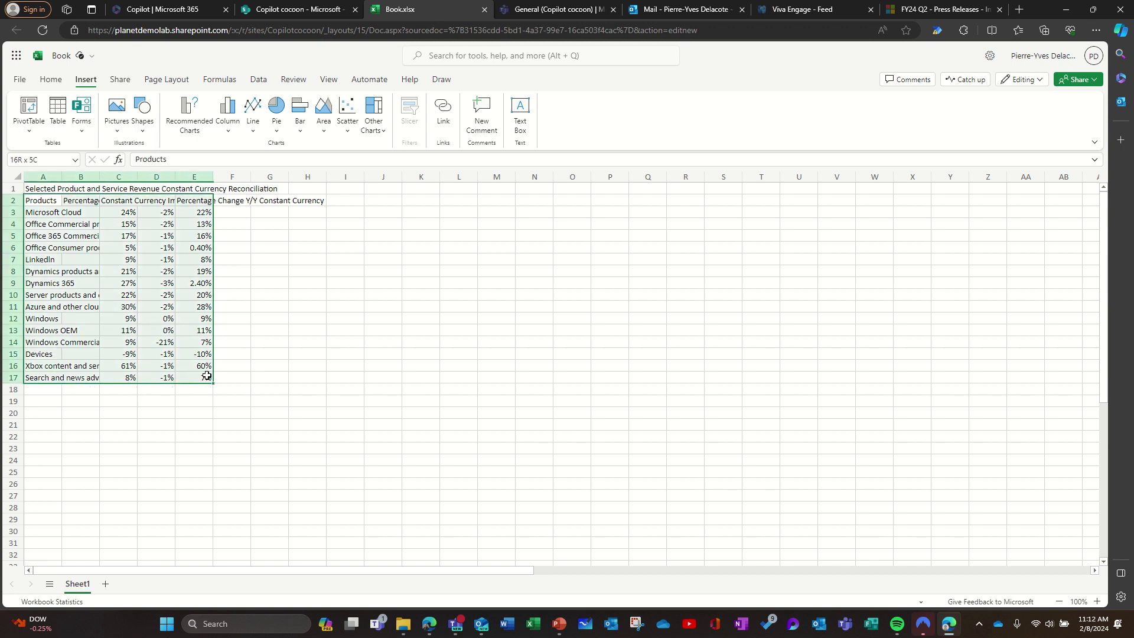
left_click(58, 109)
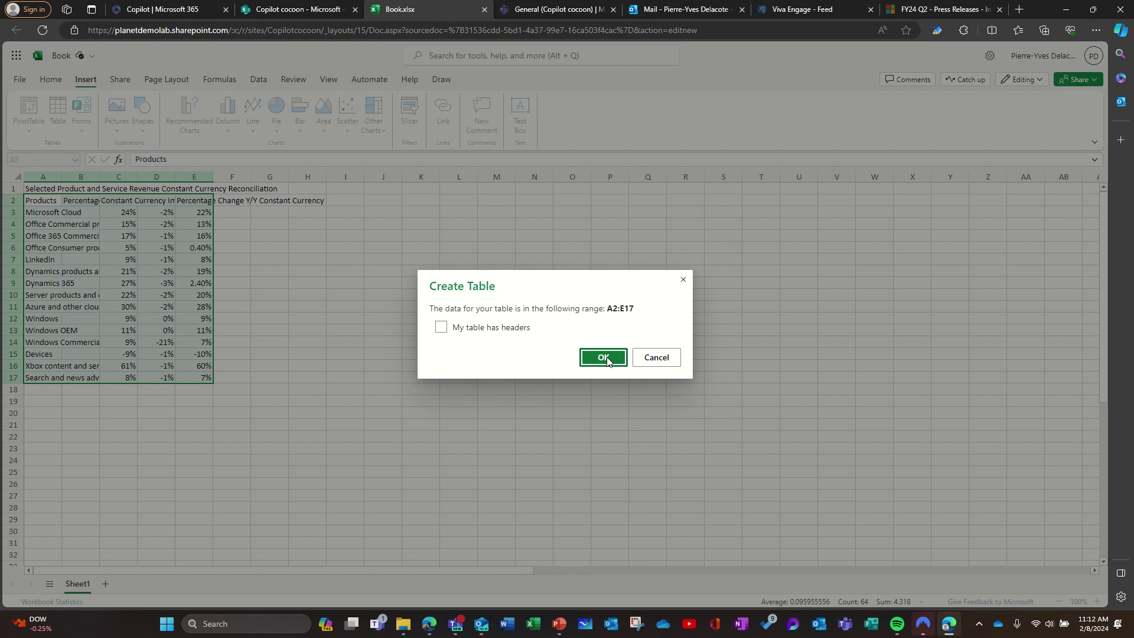
left_click(442, 327)
left_click(600, 359)
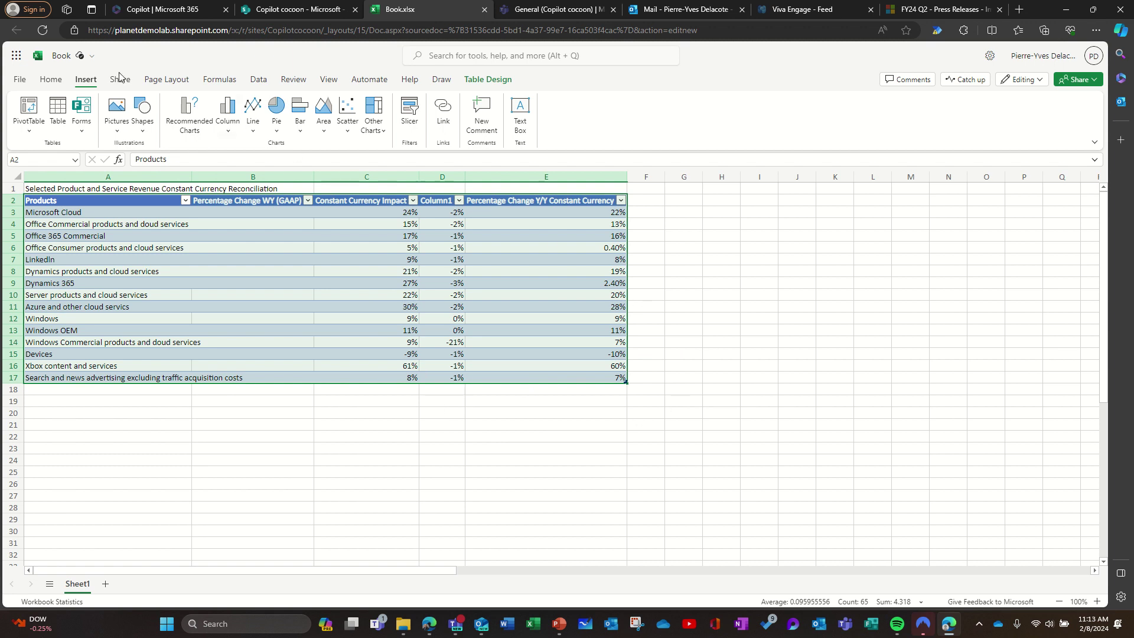
left_click(50, 80)
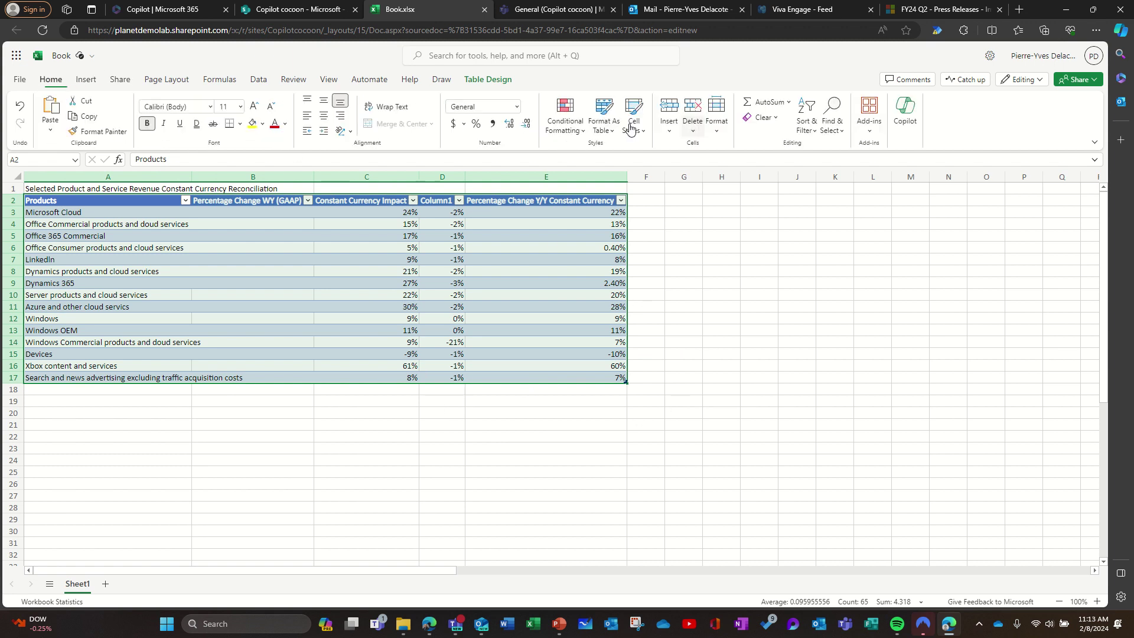
Open Copilot, select the D2 Column1 header, and check the emailed image before returning.
left_click(911, 111)
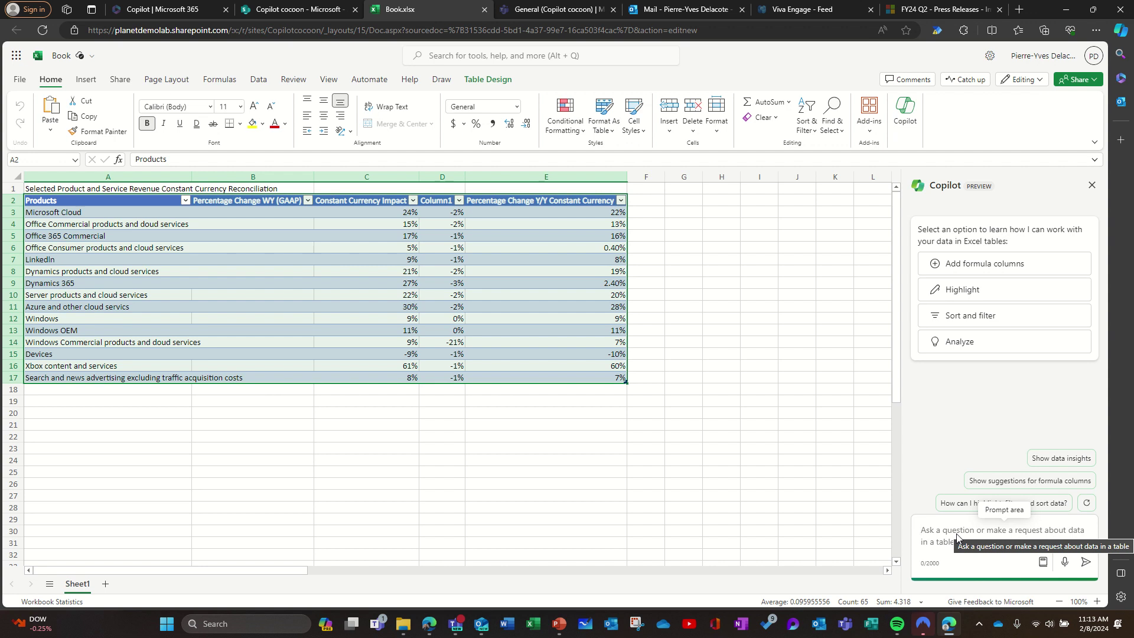
double_click(436, 202)
double_click(435, 202)
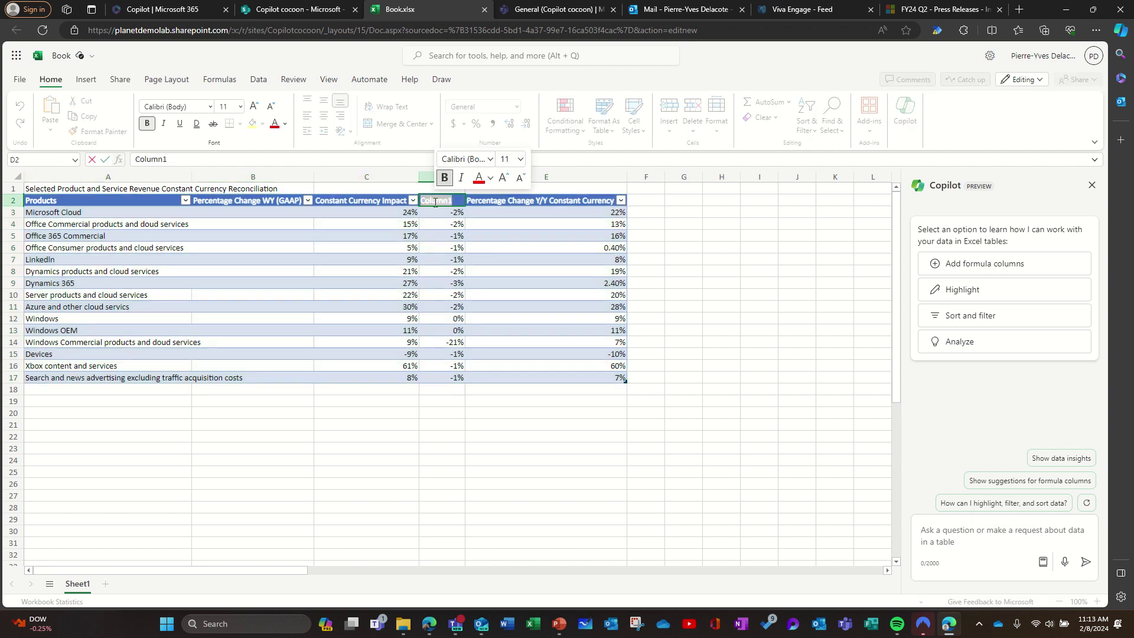
left_click(717, 12)
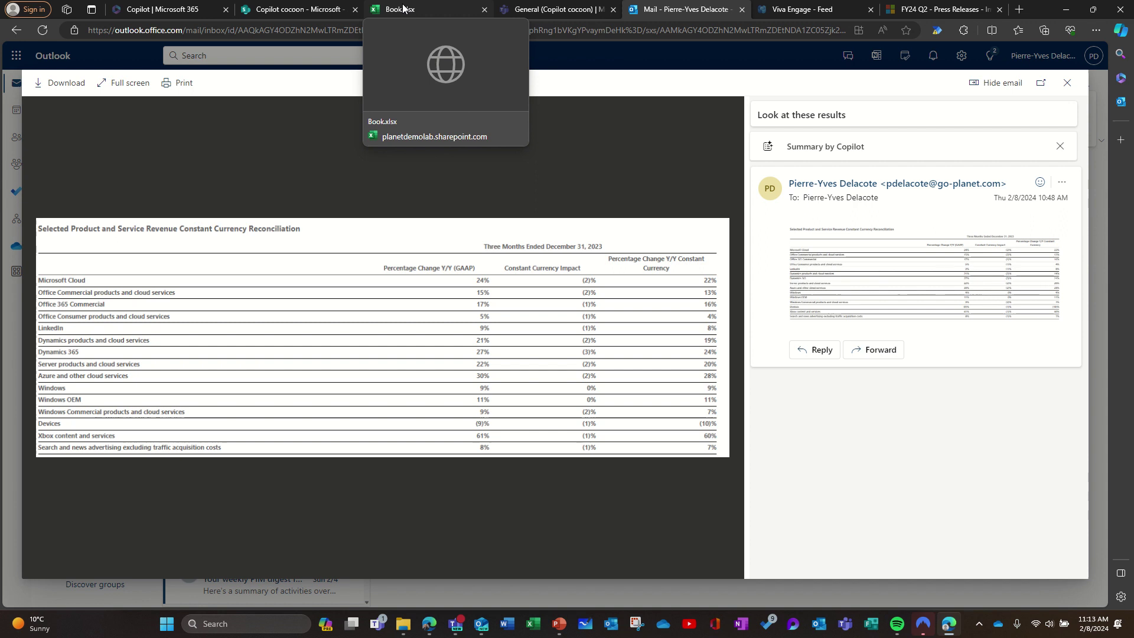
left_click(384, 8)
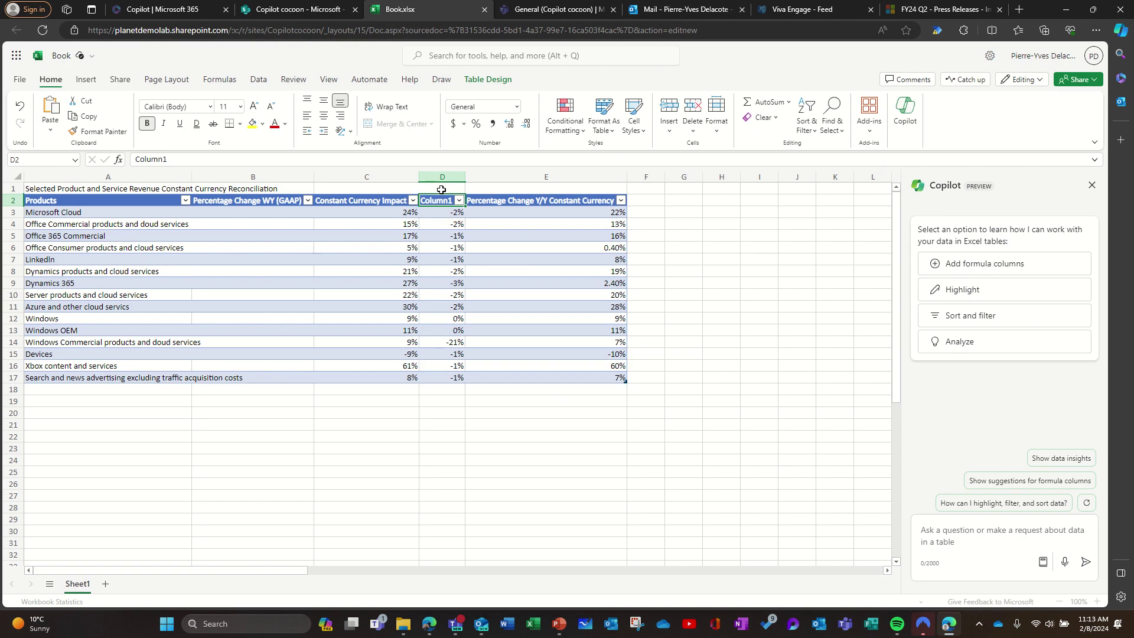
Replace the D2 header Column1 with 'Constant currency impact'.
triple_click(334, 160)
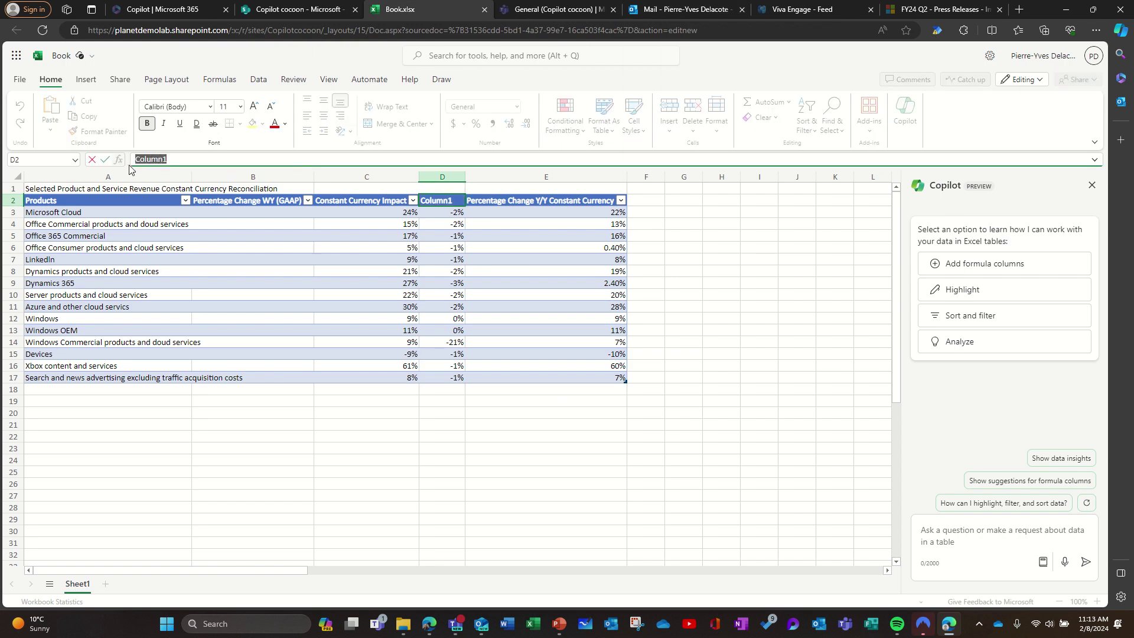
type("Consta")
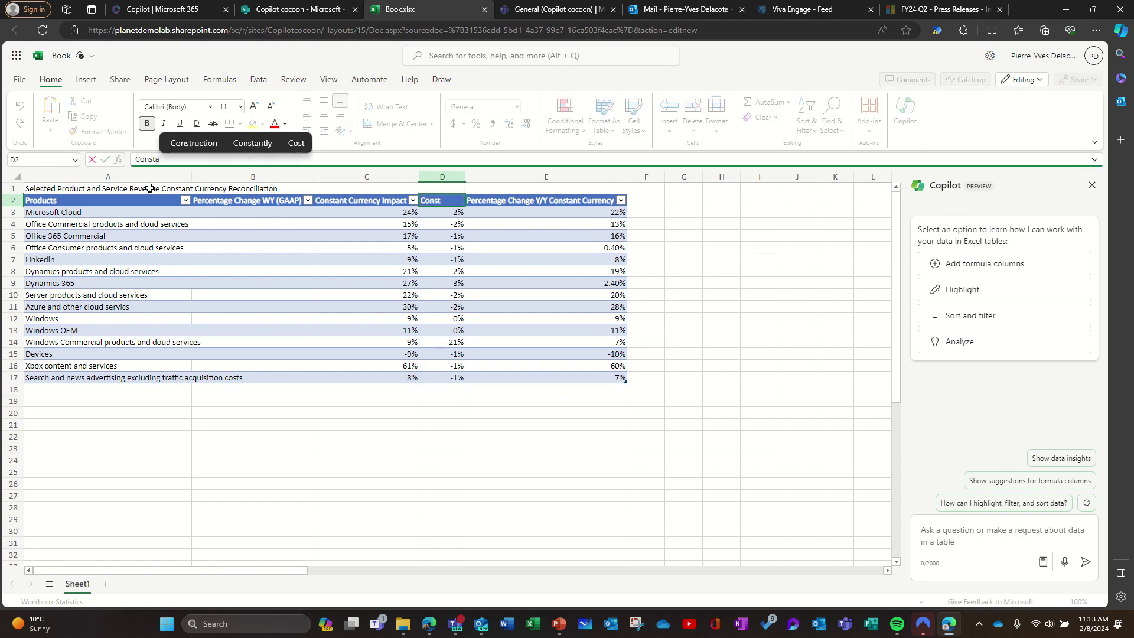
type("nt curre")
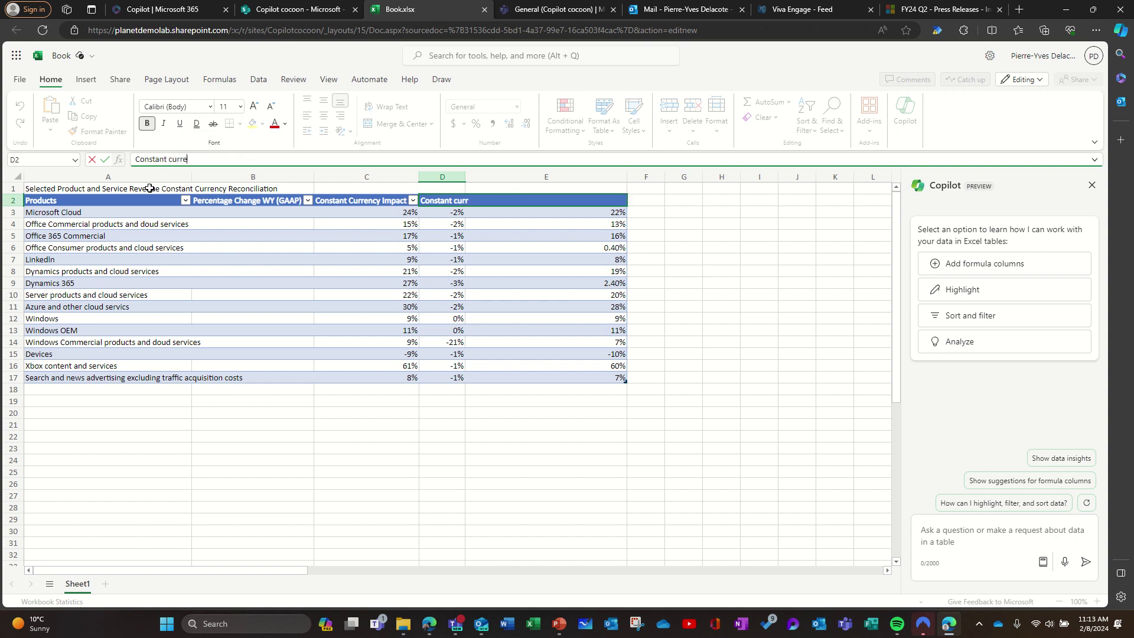
type("ncy imp")
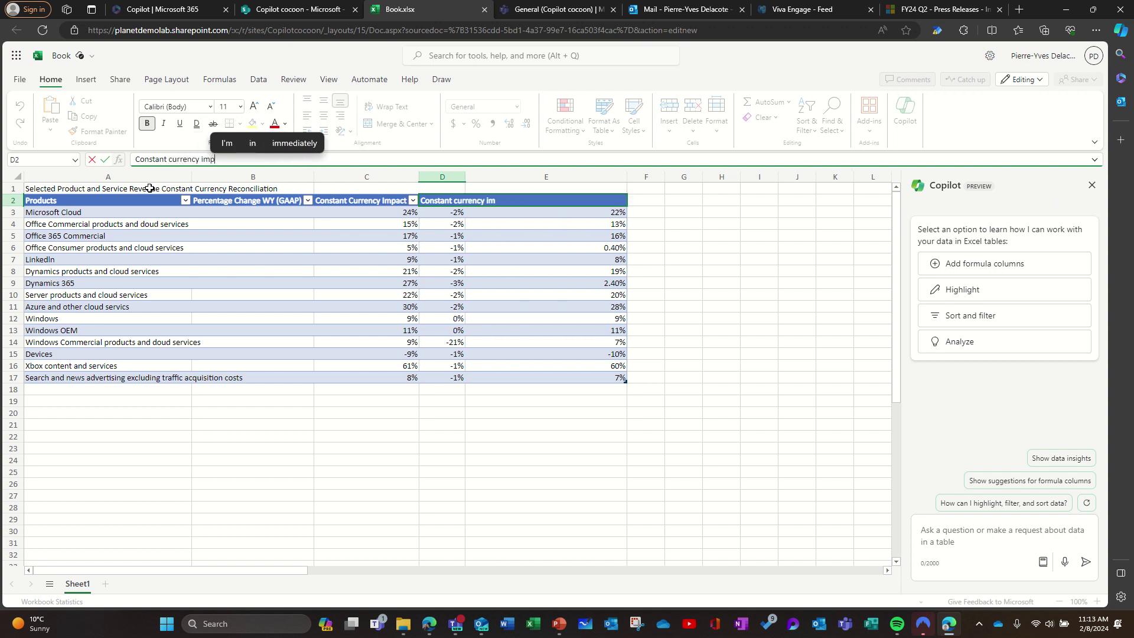
type("act")
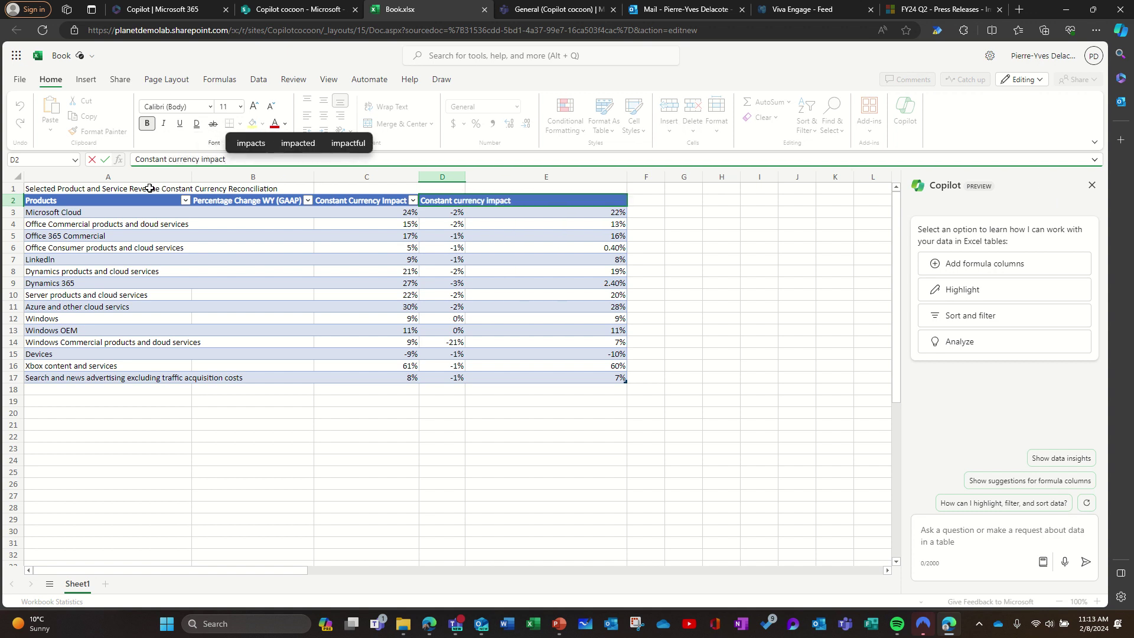
left_click(373, 425)
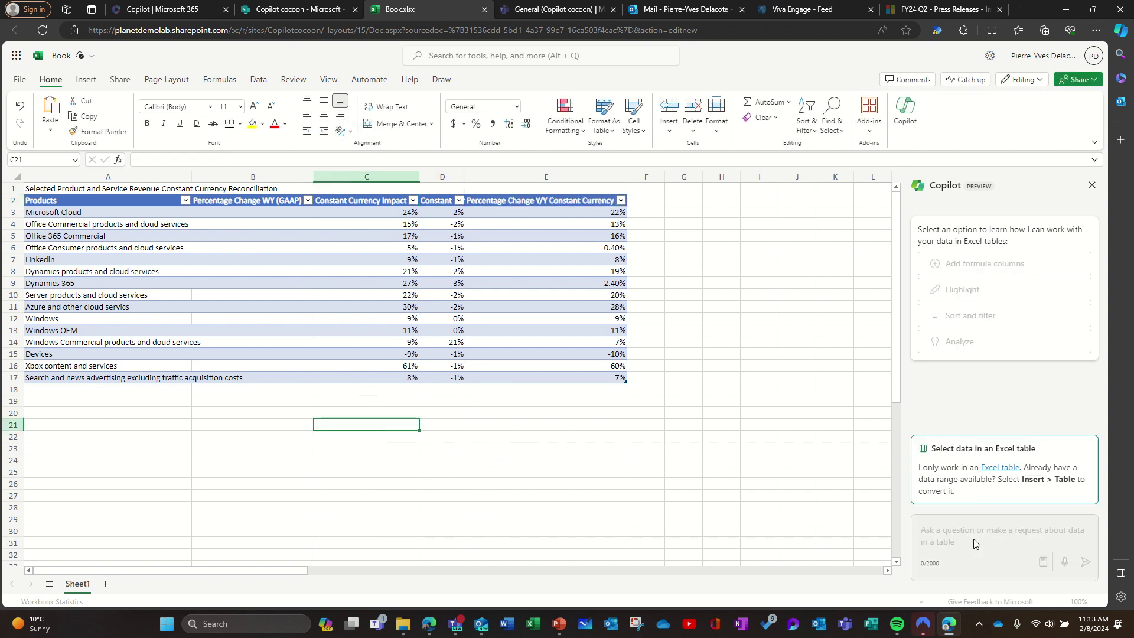
Have Copilot sort the revenue table by Constant Currency Impact ascending, then widen column D.
left_click(514, 283)
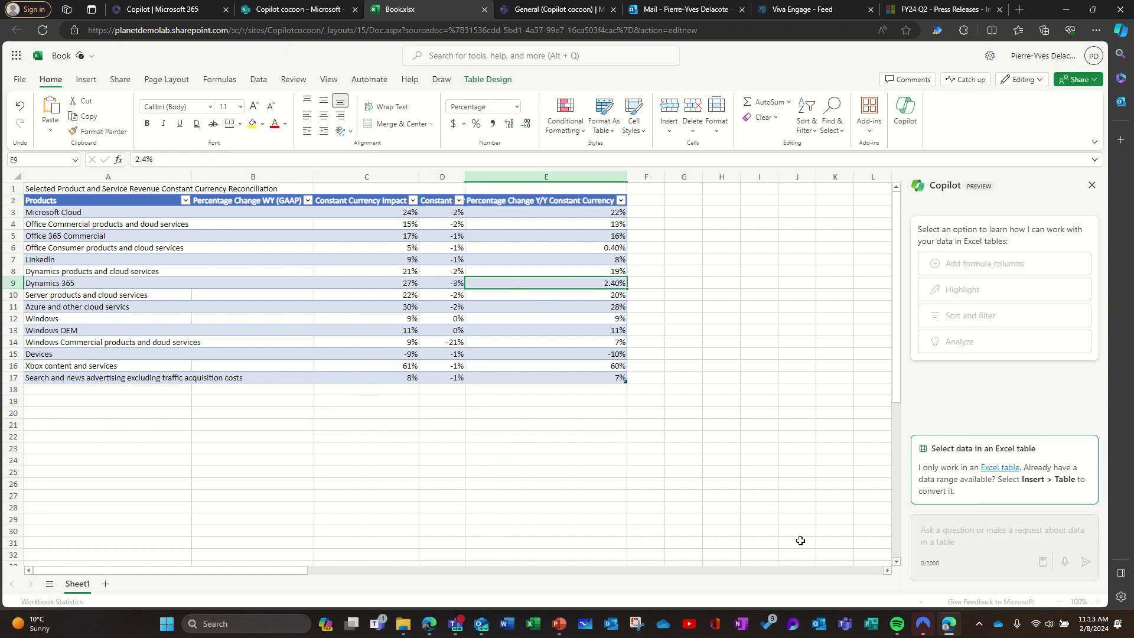
left_click(947, 540)
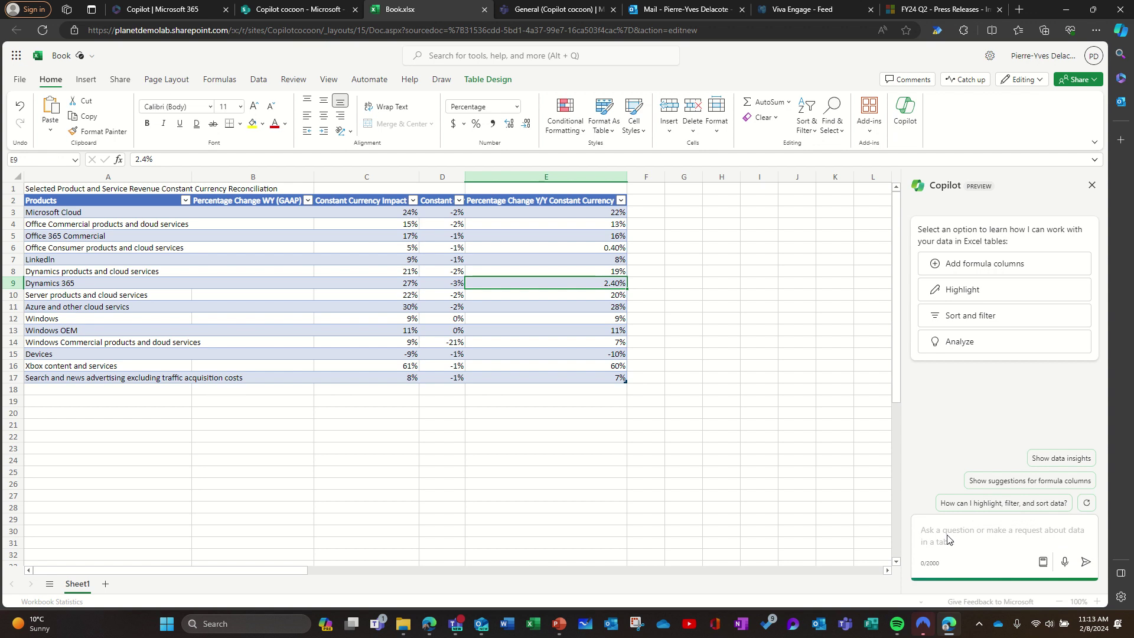
type("Sort ")
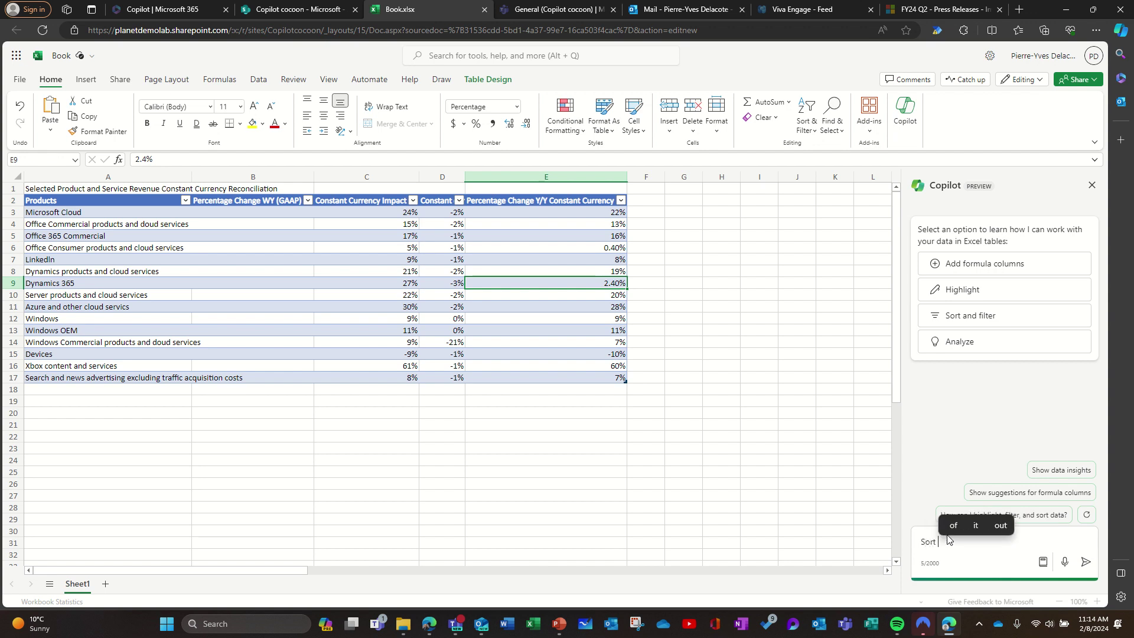
type("Co")
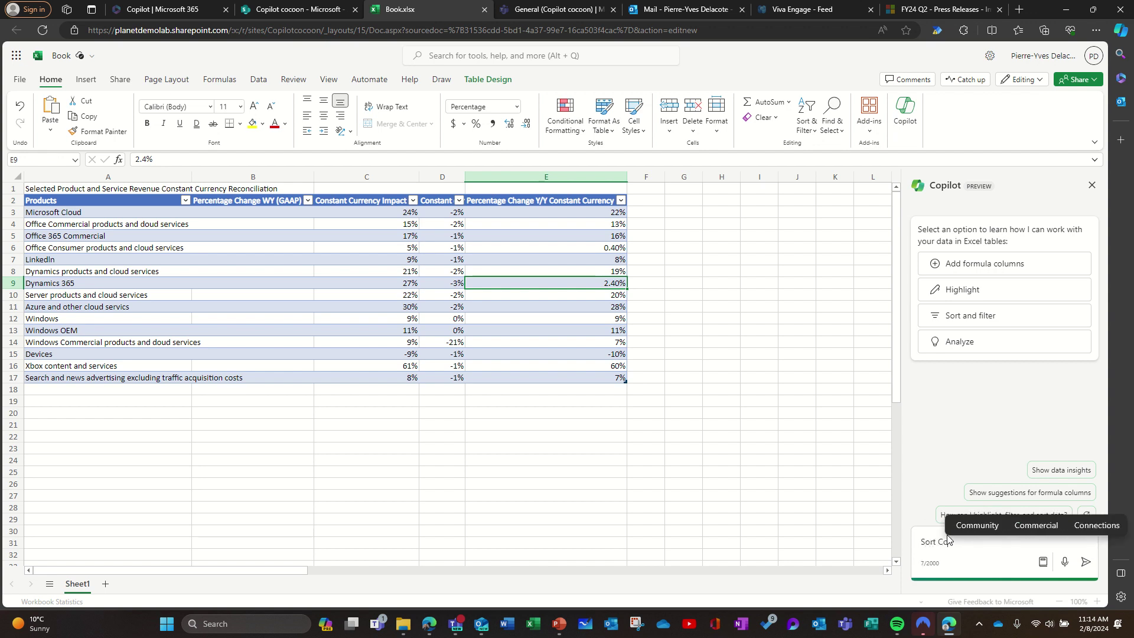
type("nstant Currencu")
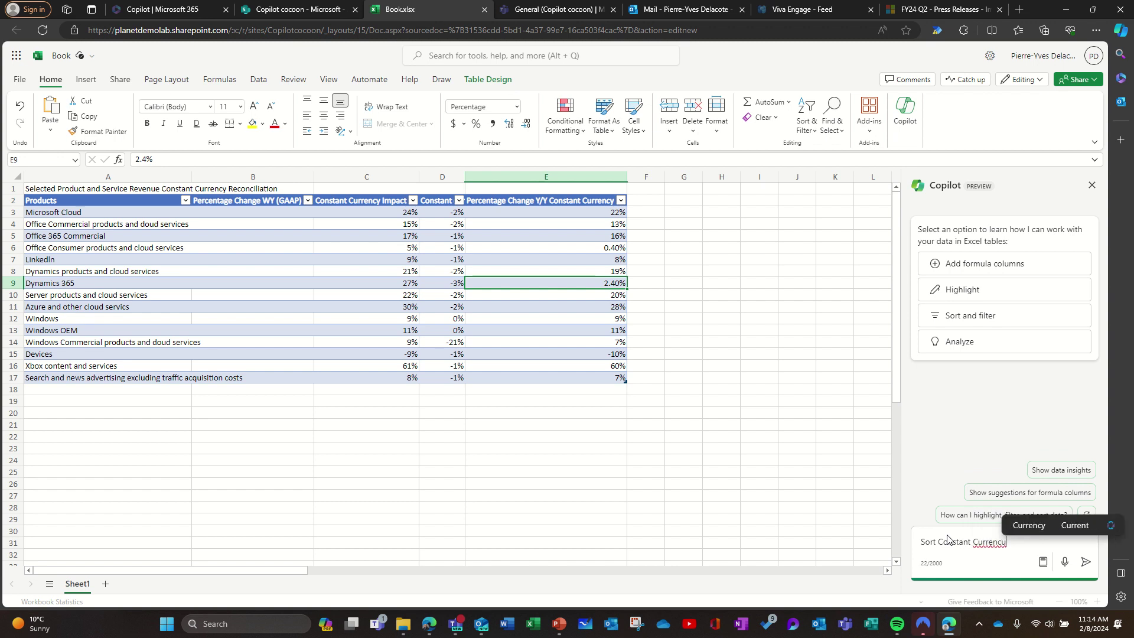
key("BackSpace")
type("y")
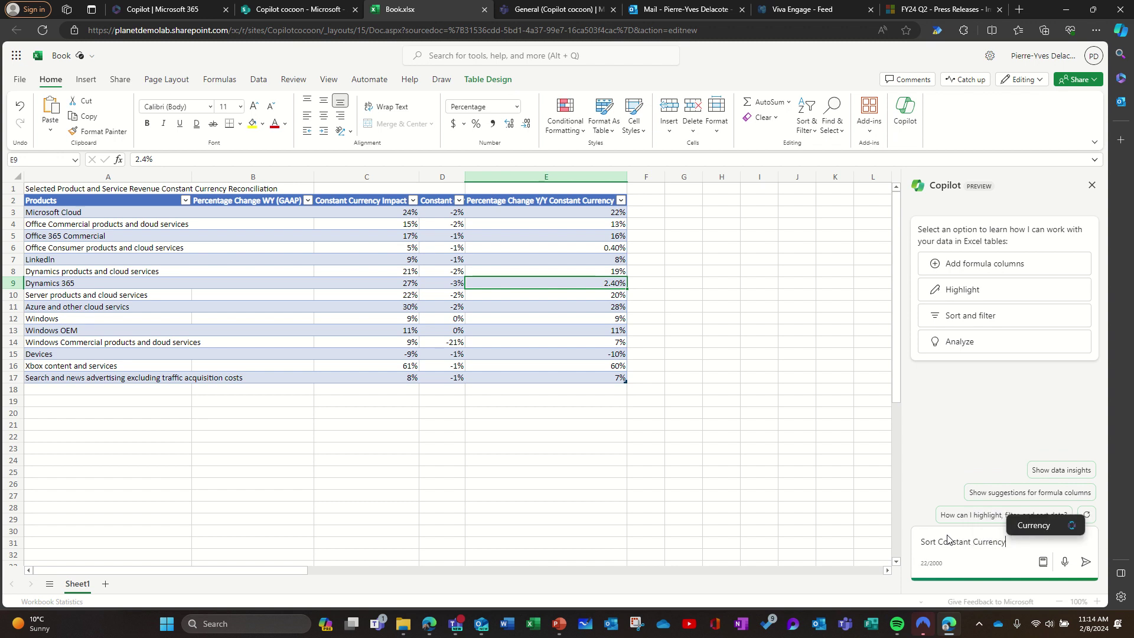
type(" Impact")
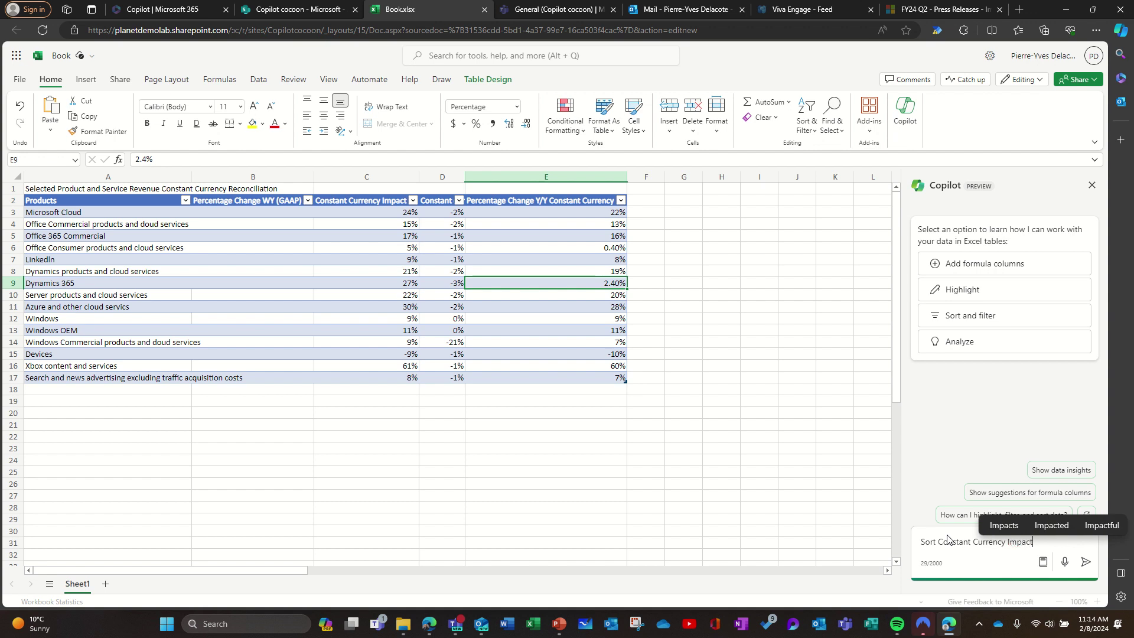
key("Return")
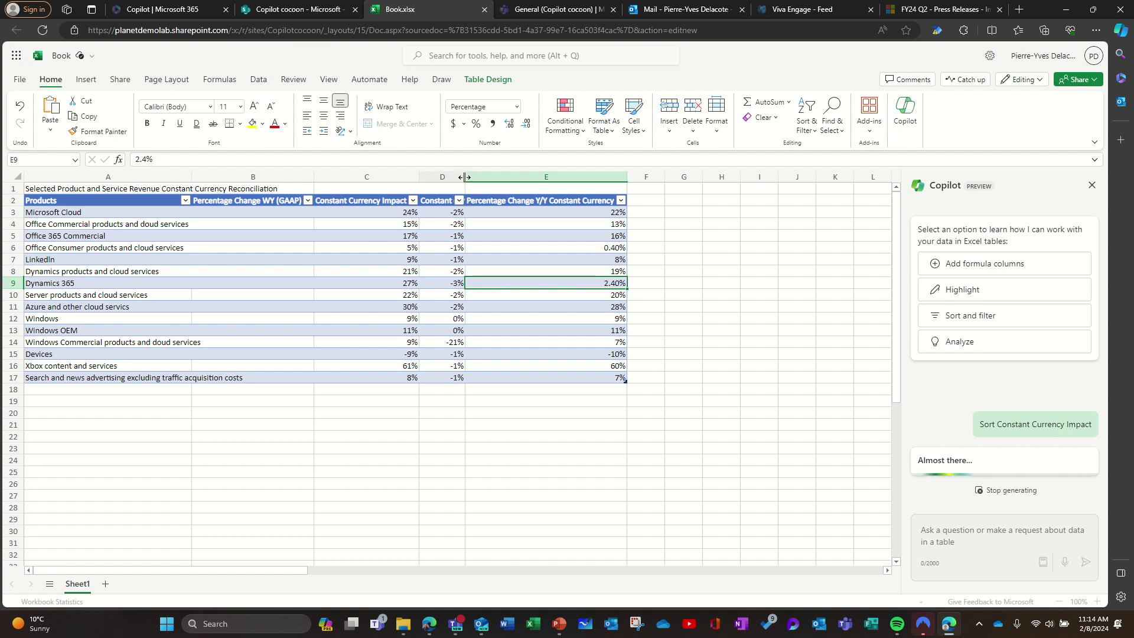
left_click_drag(467, 176, 531, 186)
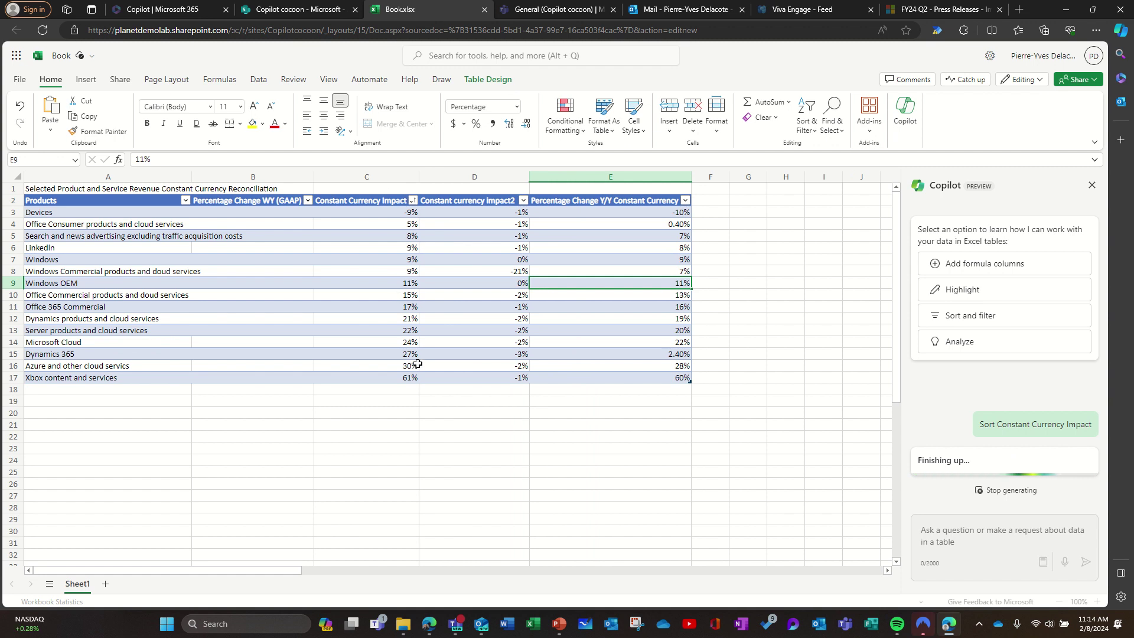
Send Copilot the request 'Format negative cells in red and bold'.
left_click(962, 538)
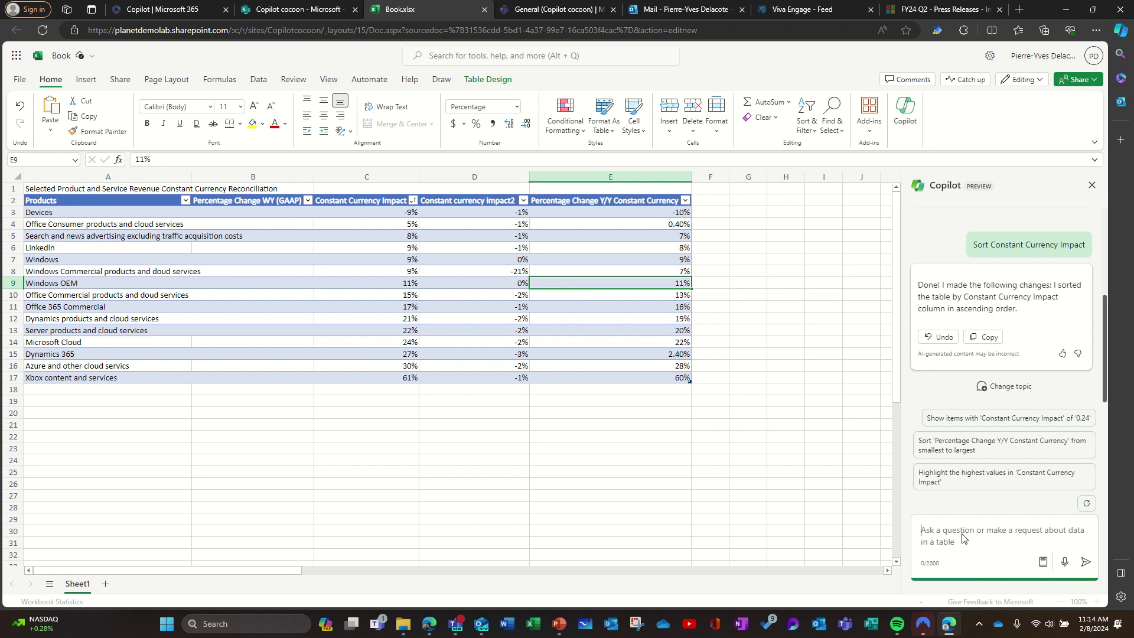
type("Format")
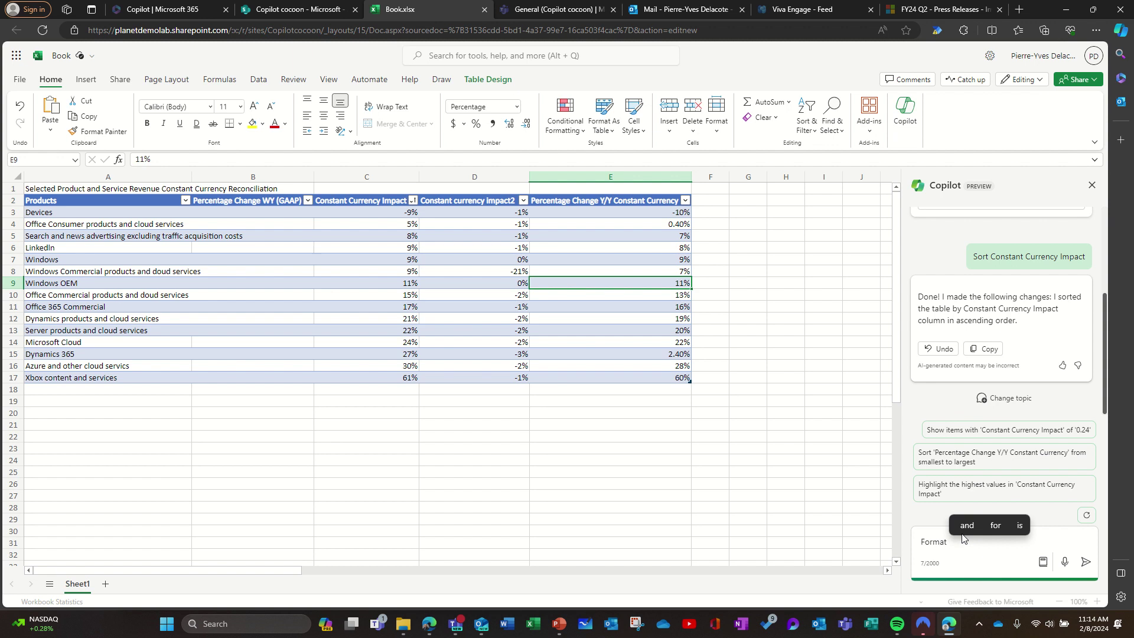
type(" negat")
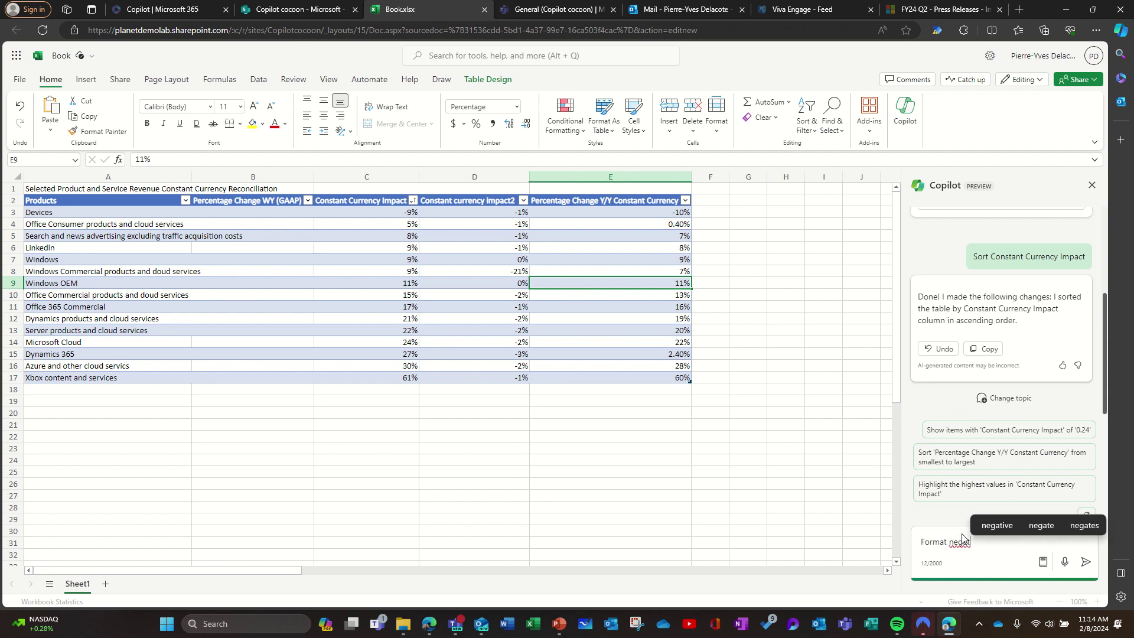
type("ive cel")
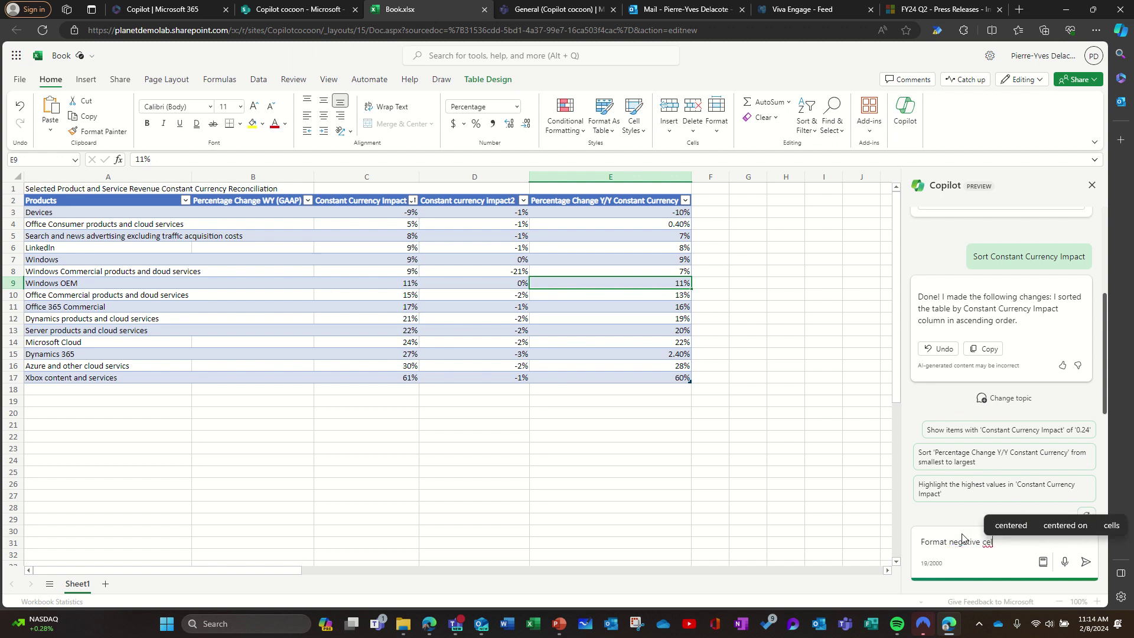
type("ls in re")
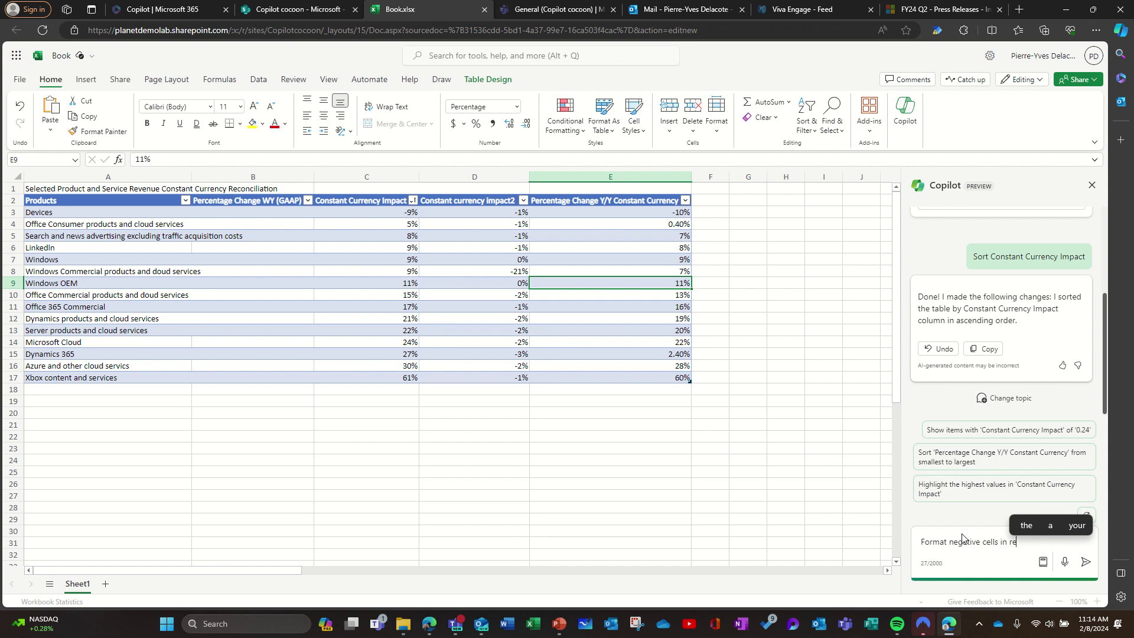
type("d and bold")
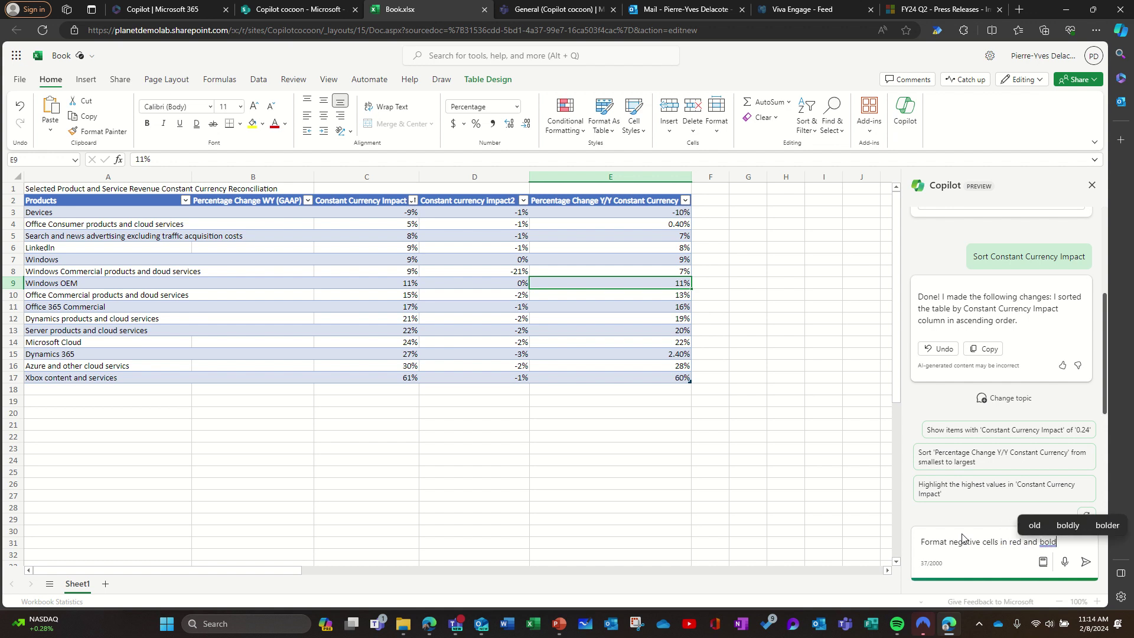
key("Return")
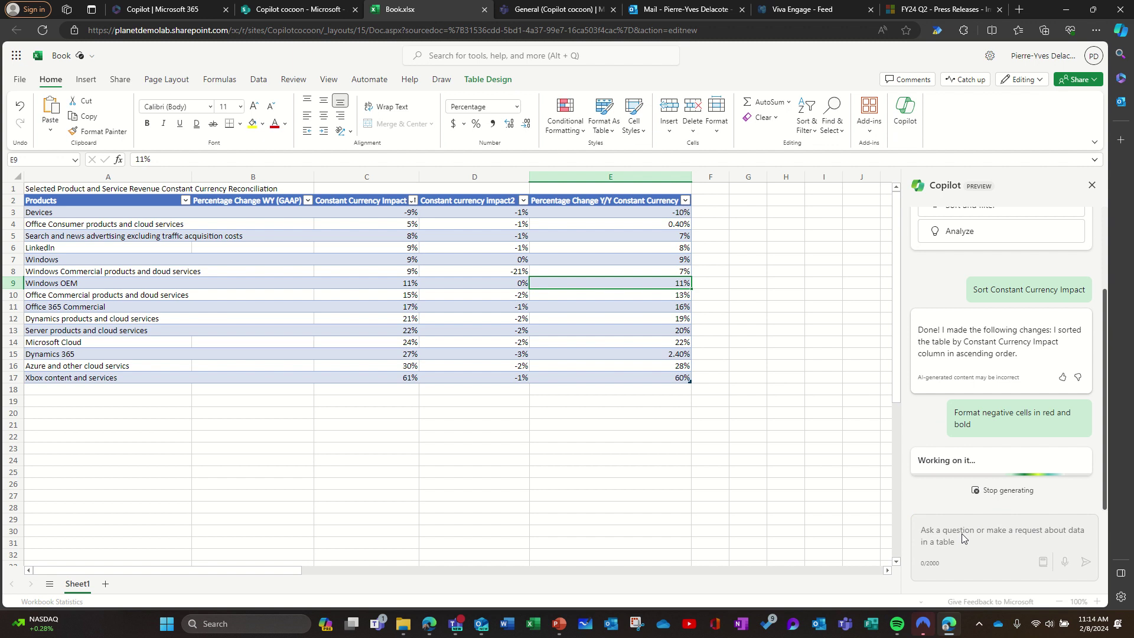